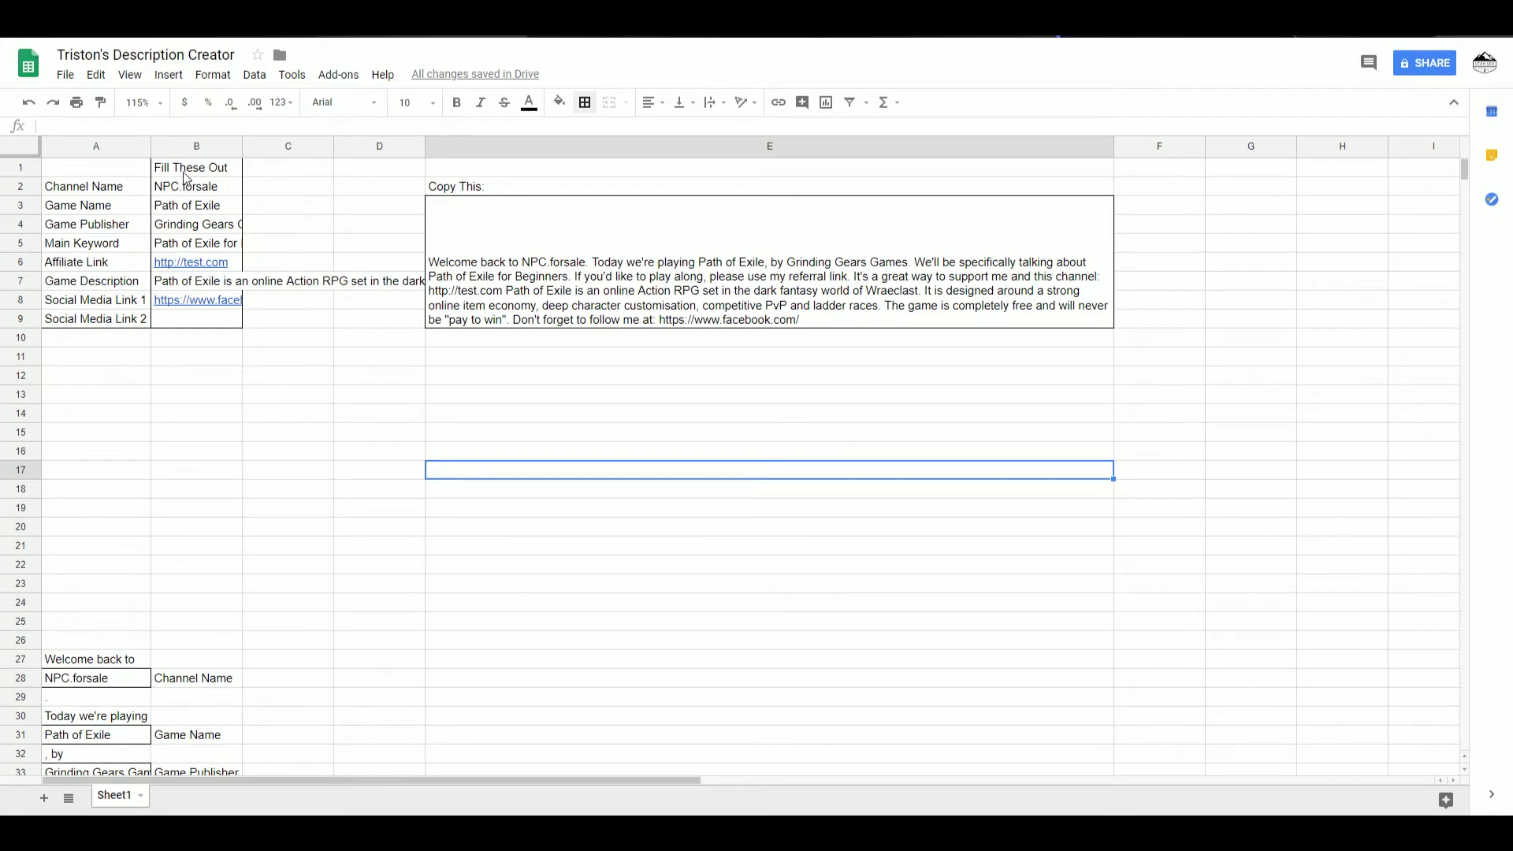
Clear the input cells B2:B9 so the output shows only template wording.
drag(211, 187, 202, 314)
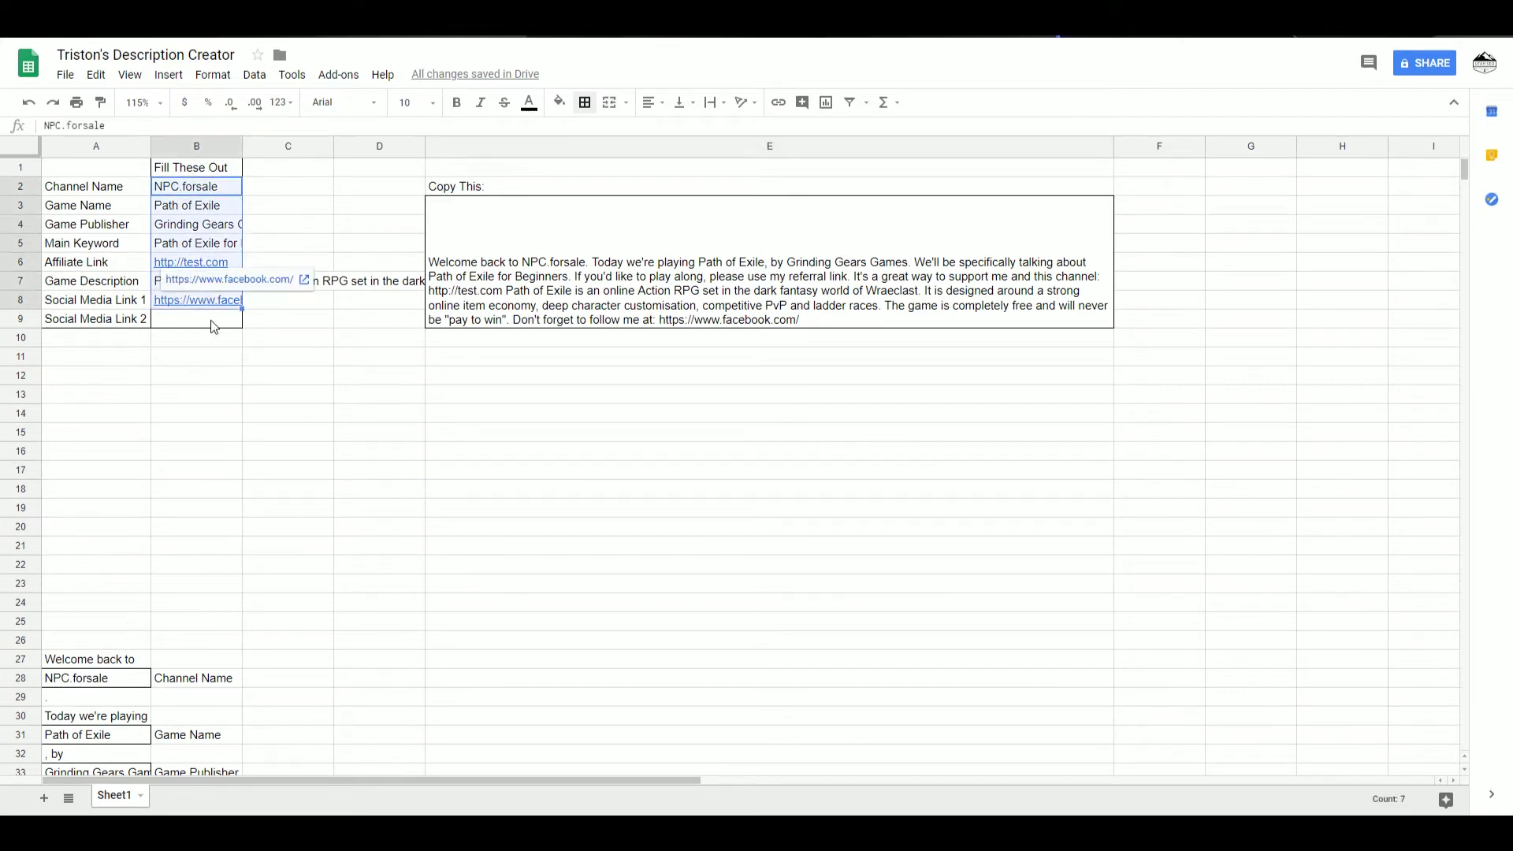
key(Delete)
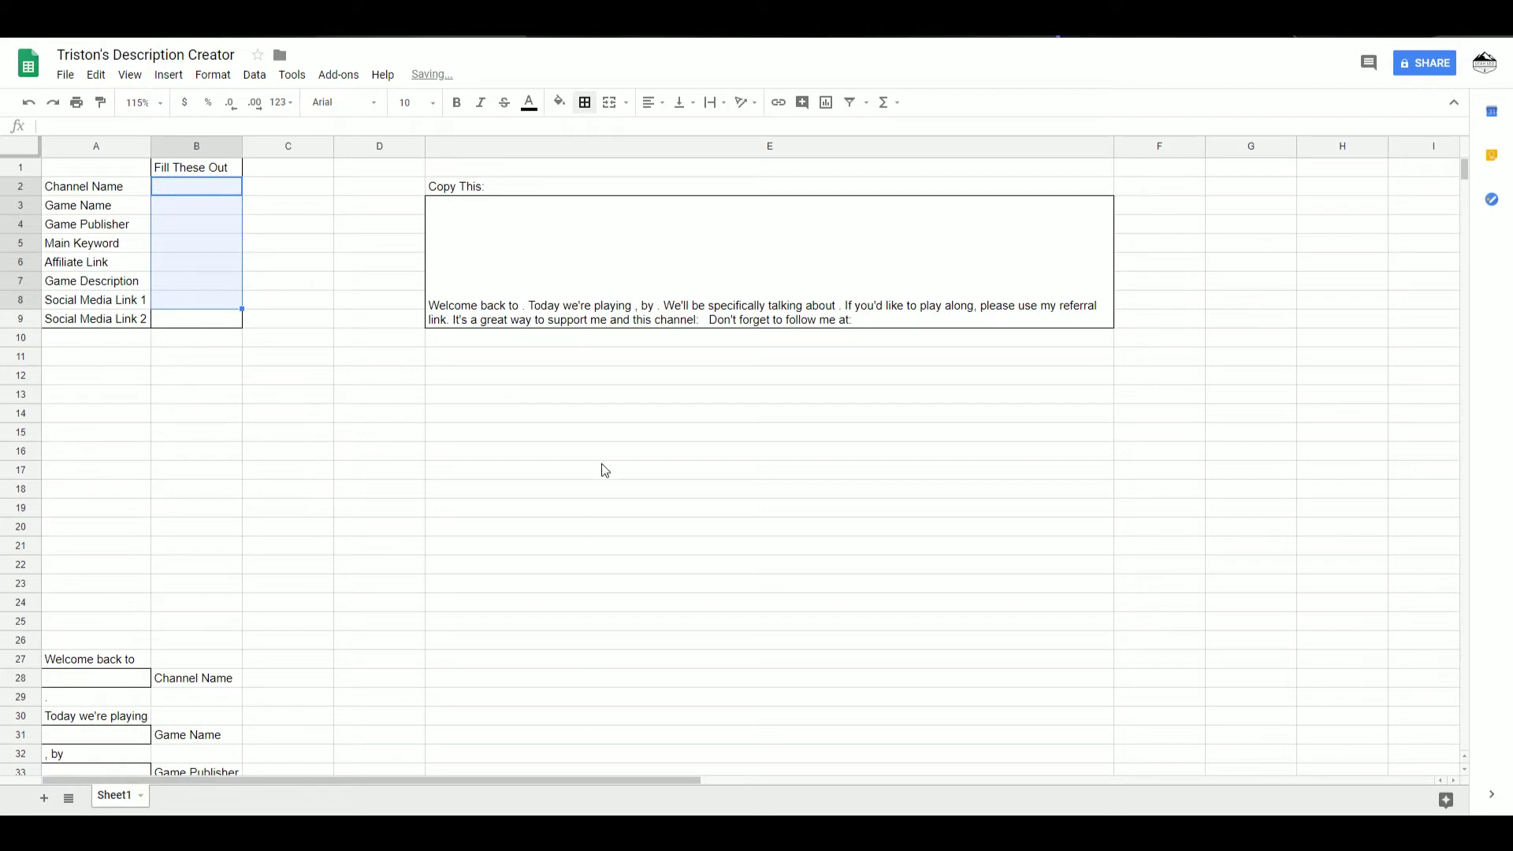
click(602, 469)
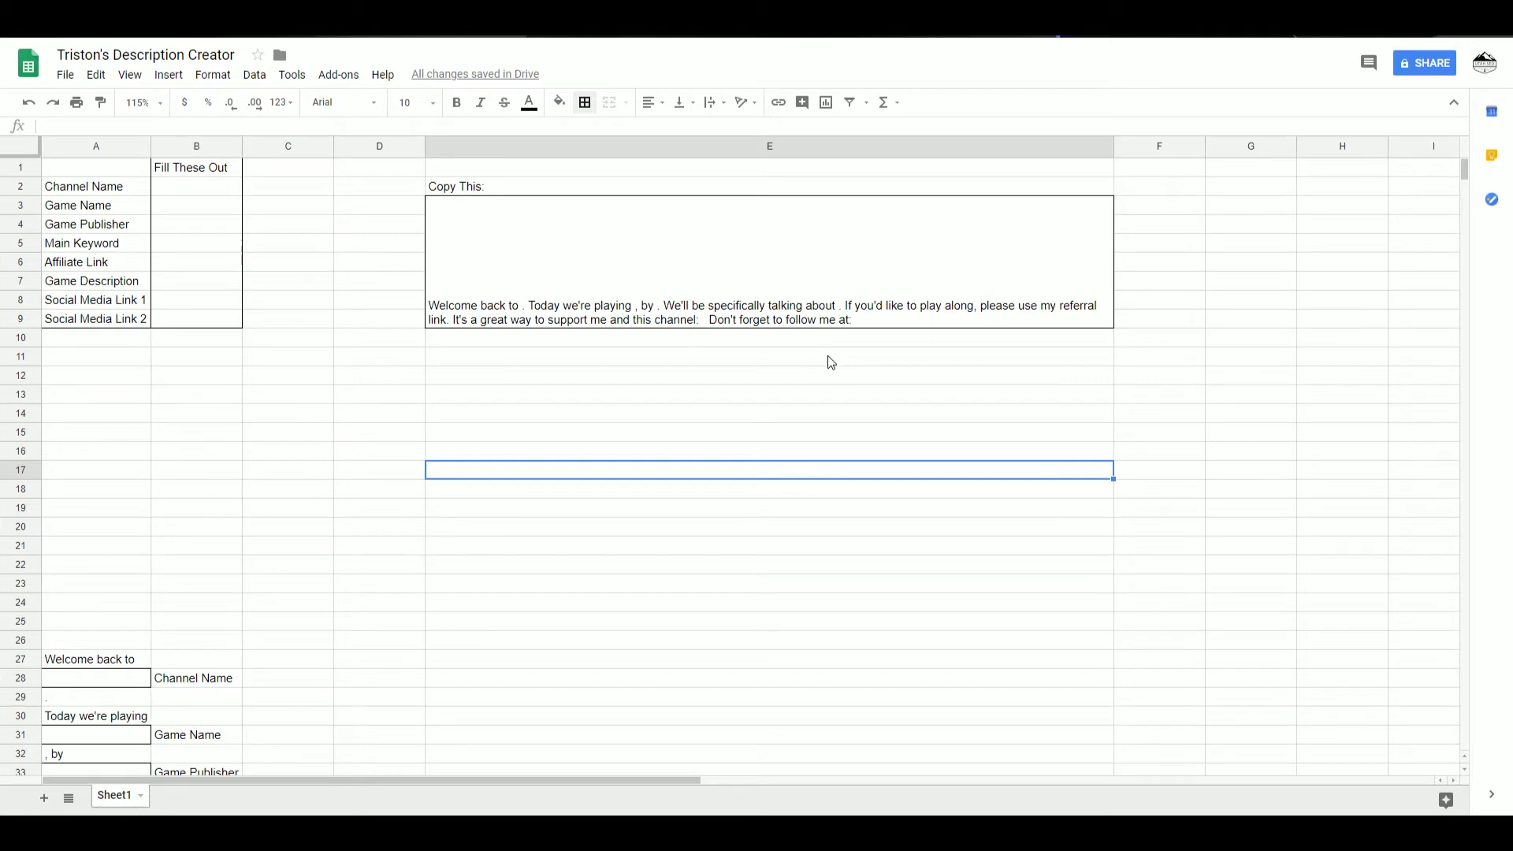
scroll(829, 356, down, 2)
scroll(450, 480, down, 5)
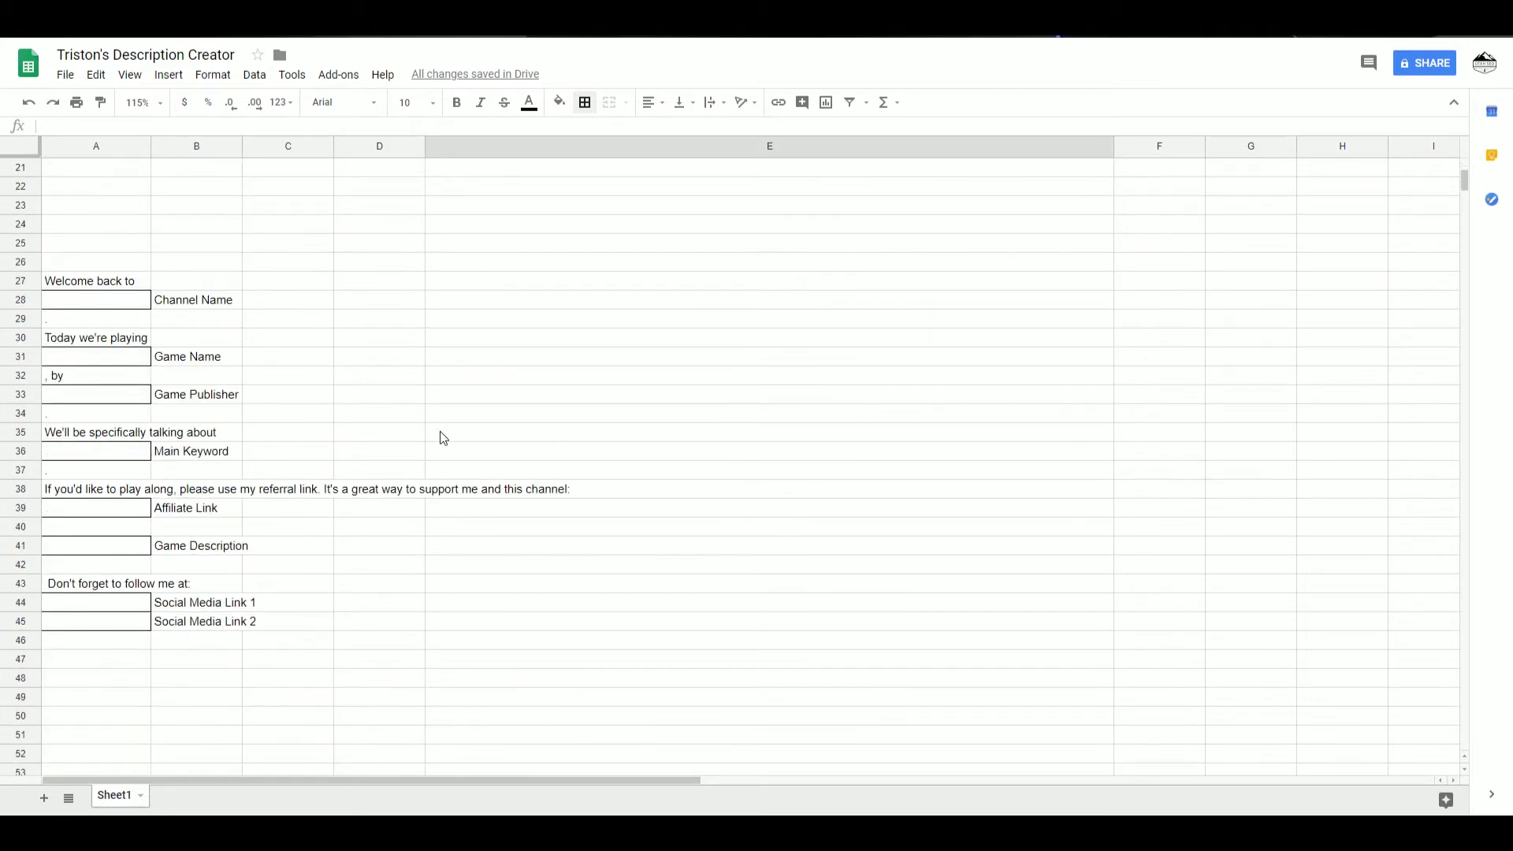
scroll(442, 438, up, 6)
scroll(442, 444, up, 1)
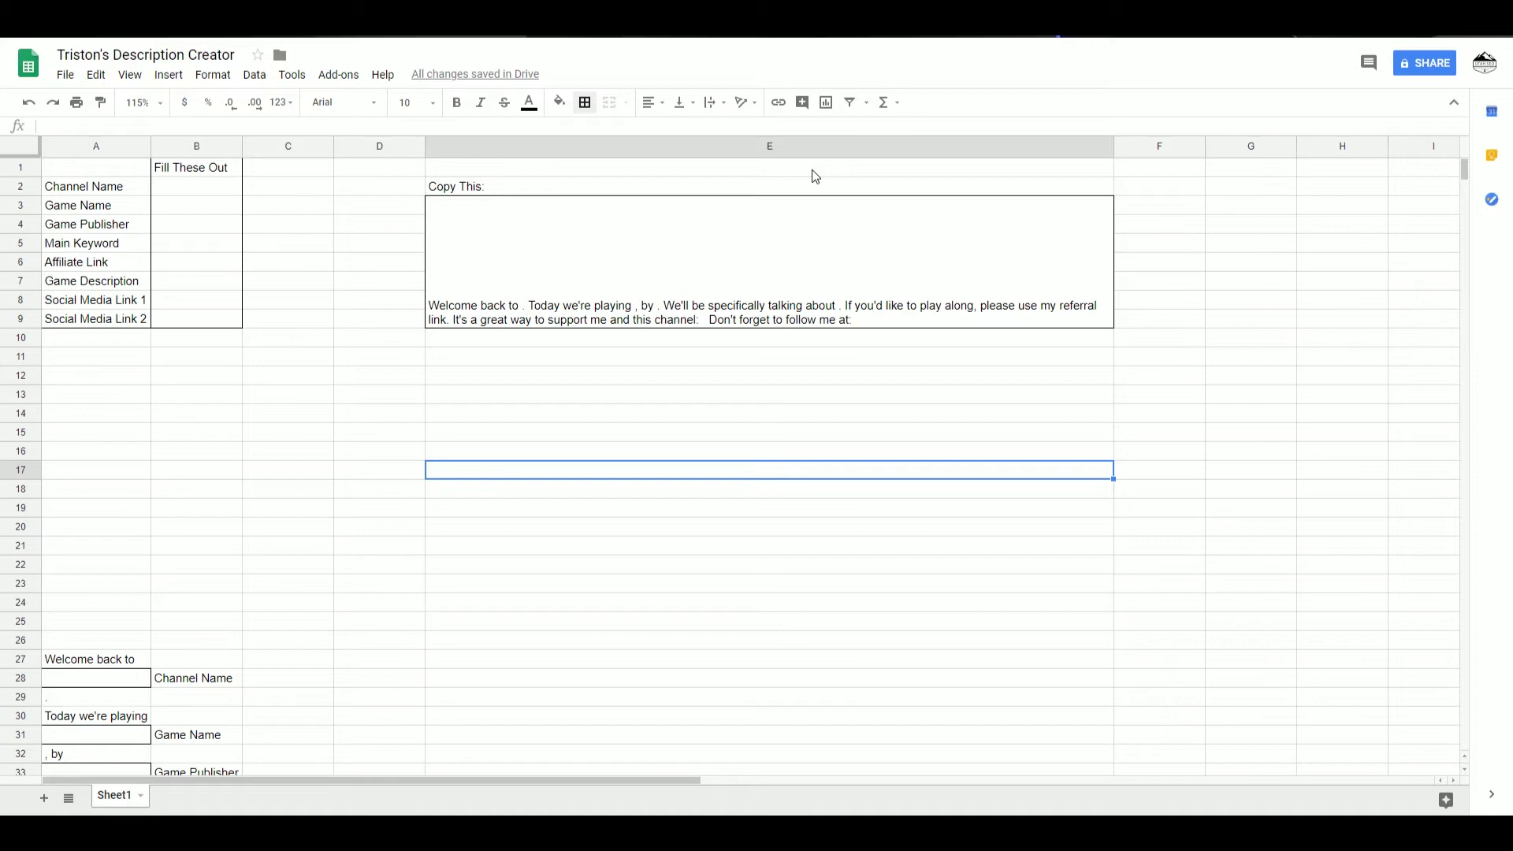
Review the Copy This formula and remove a blank row so content shifts up.
click(760, 210)
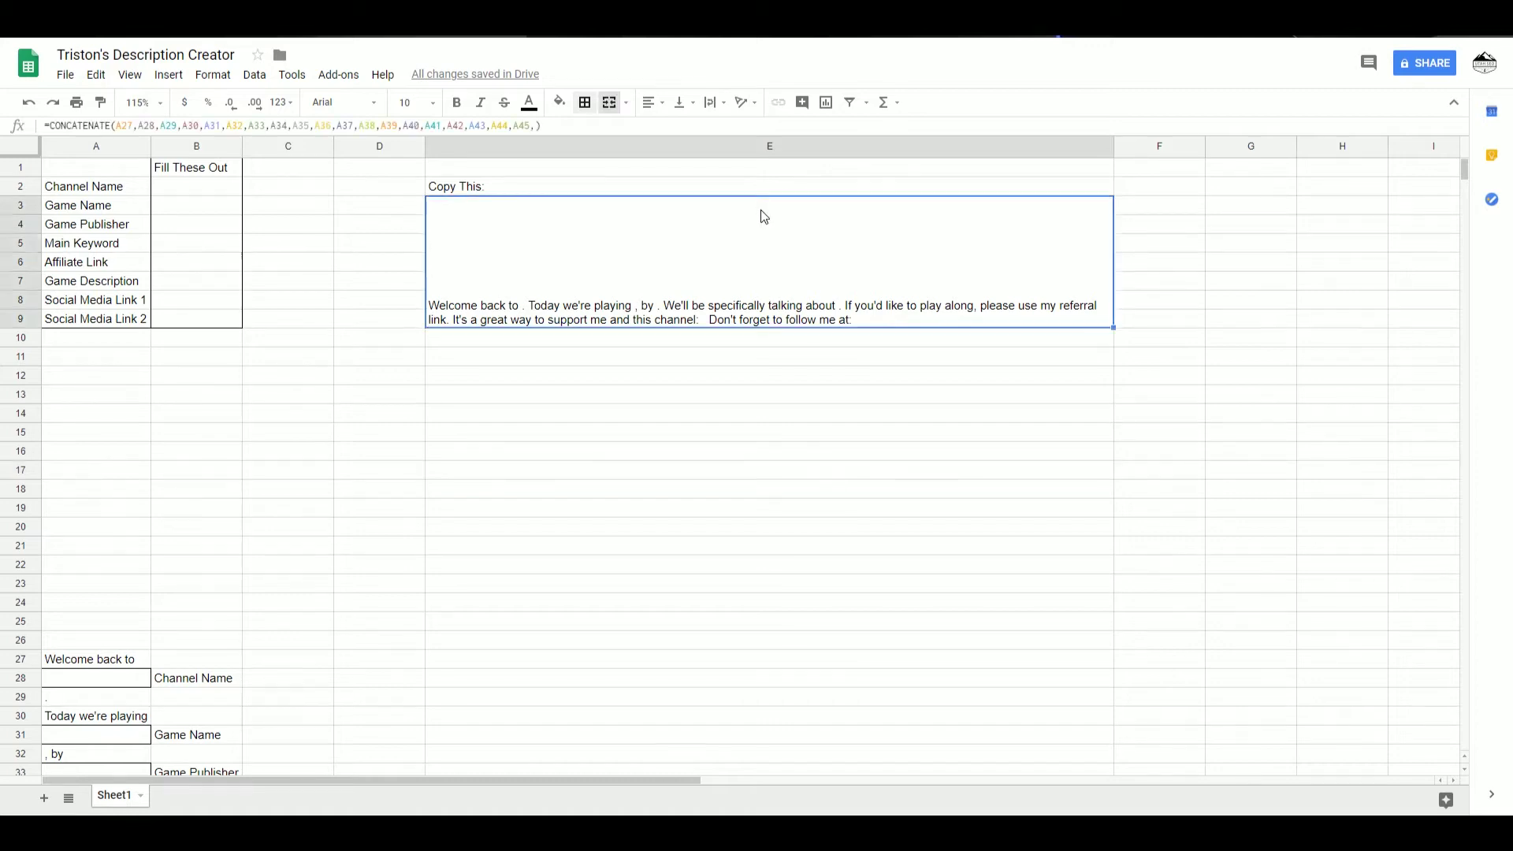
scroll(196, 547, down, 3)
scroll(250, 529, up, 3)
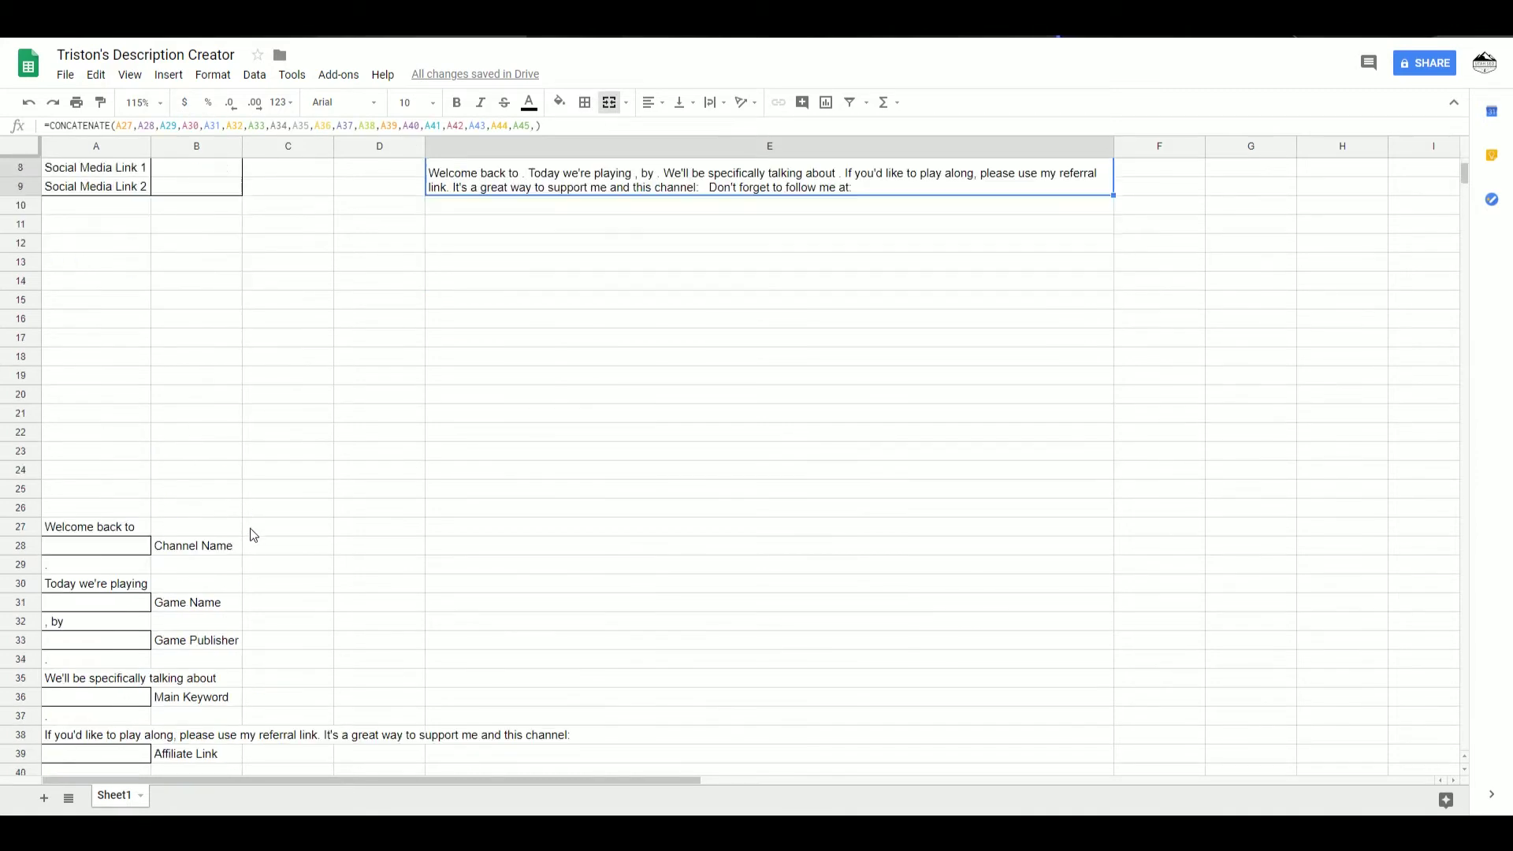
scroll(249, 529, down, 7)
scroll(477, 505, up, 4)
scroll(503, 519, up, 3)
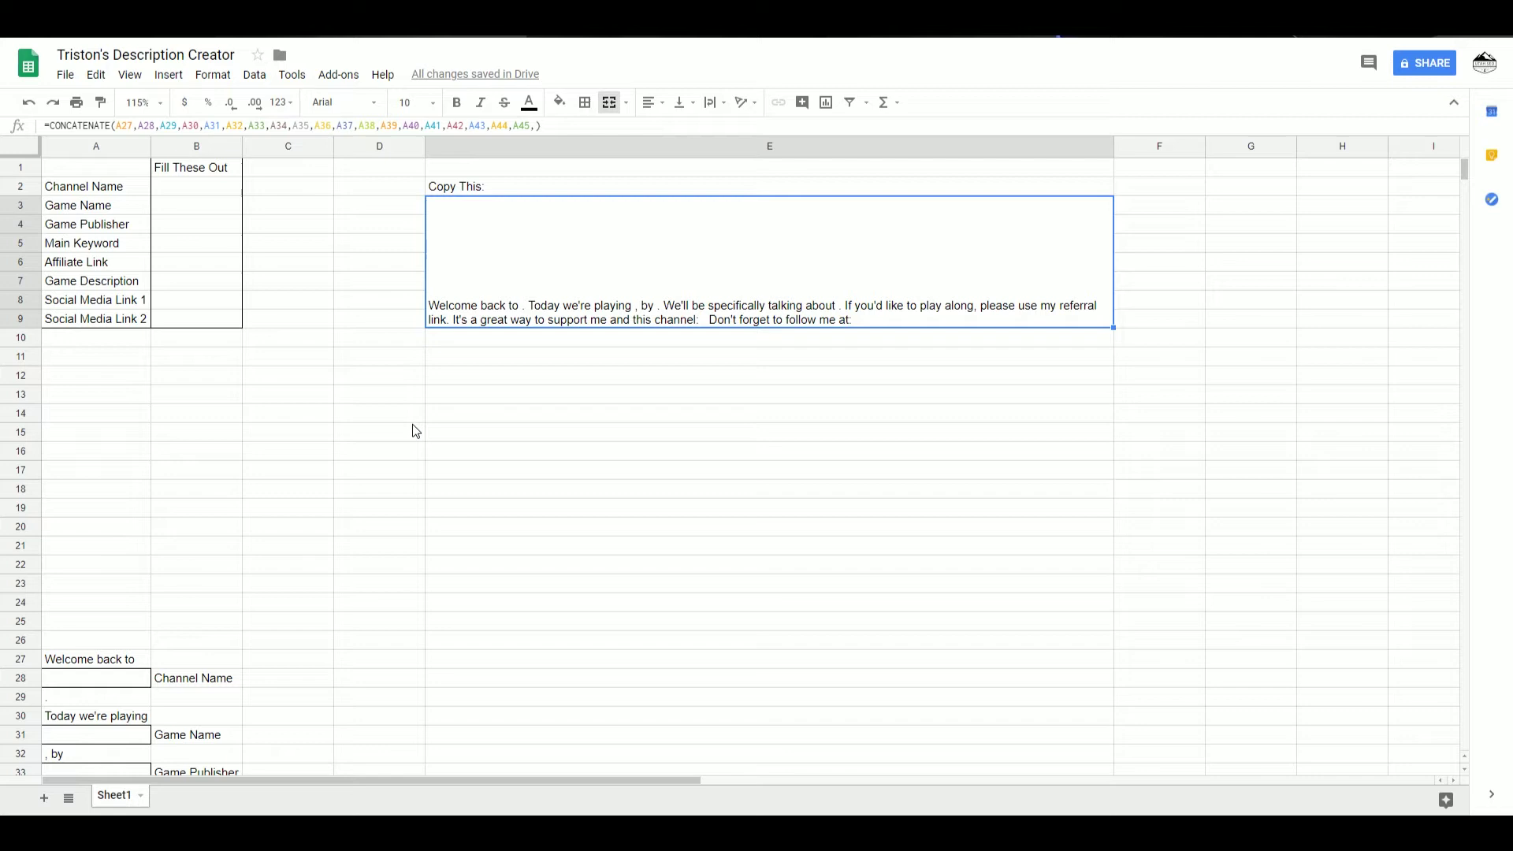
click(477, 435)
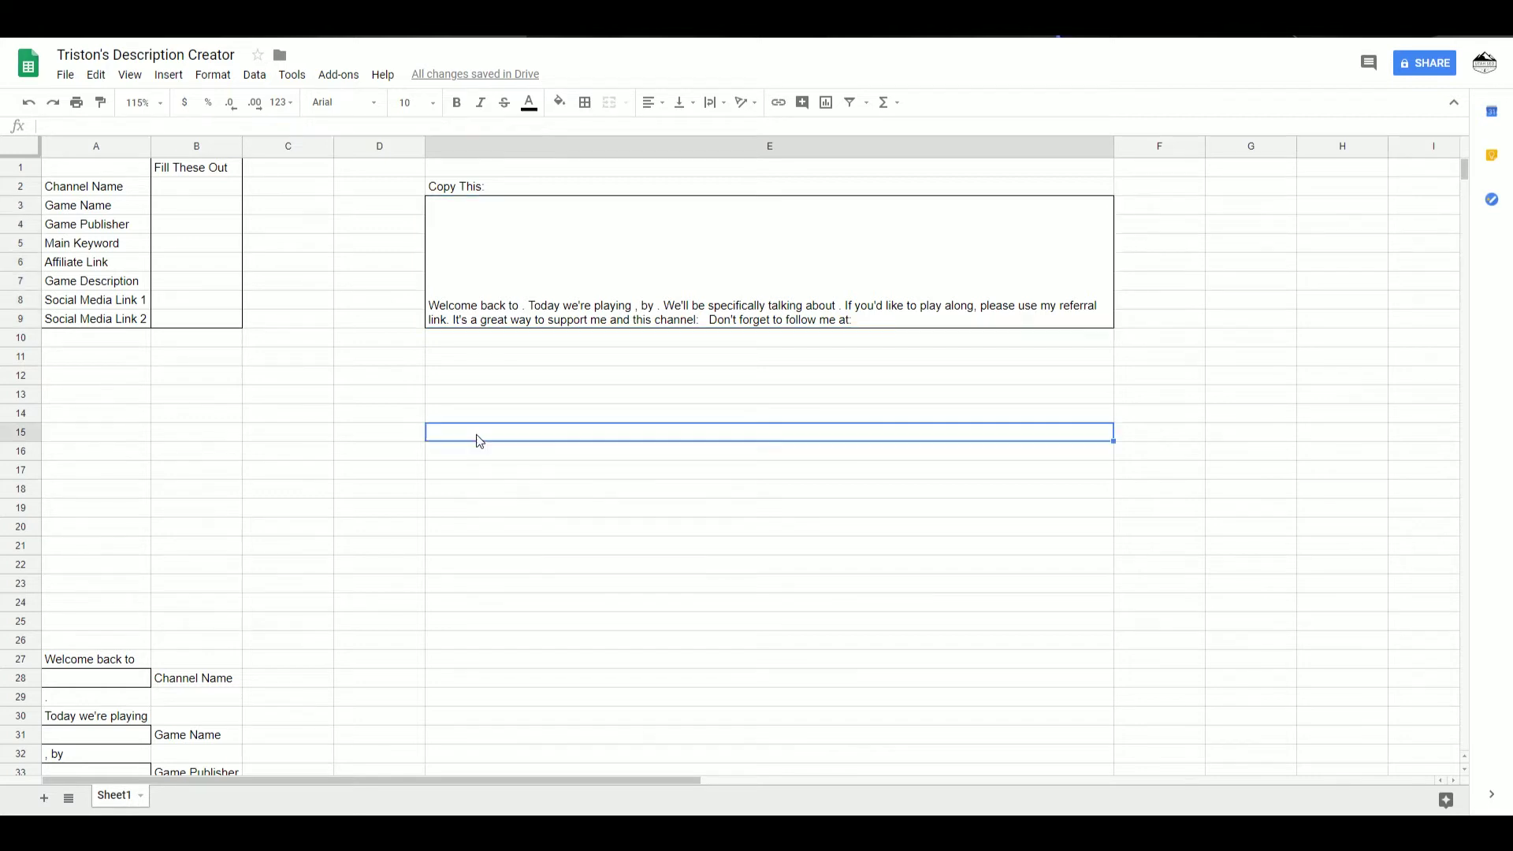
key(ctrl+z)
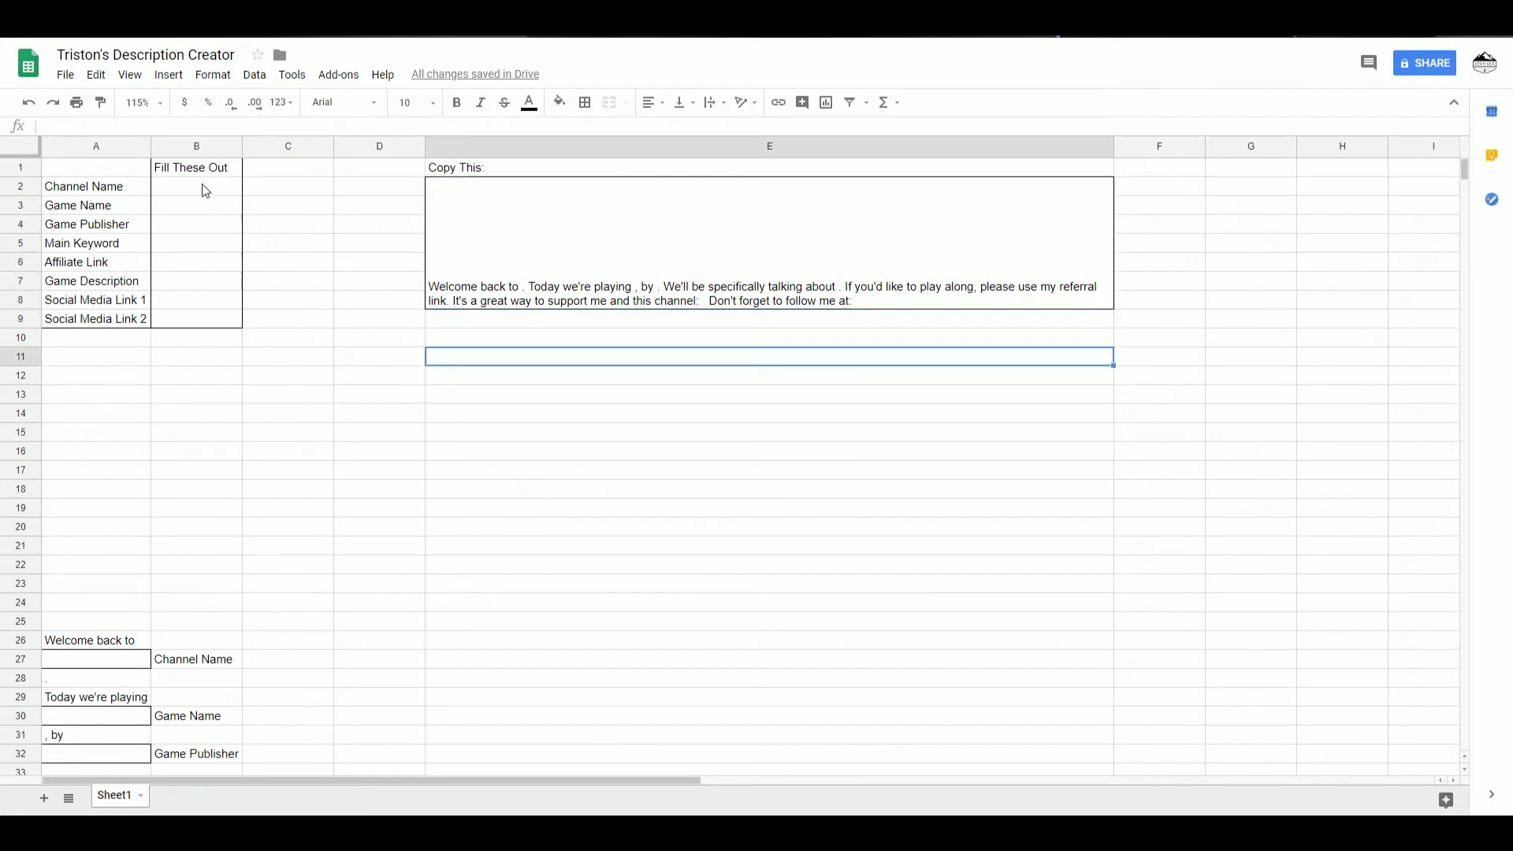
Check the empty inputs B2:B9 and updated formula, then move to the Channel Name input.
drag(201, 184, 211, 315)
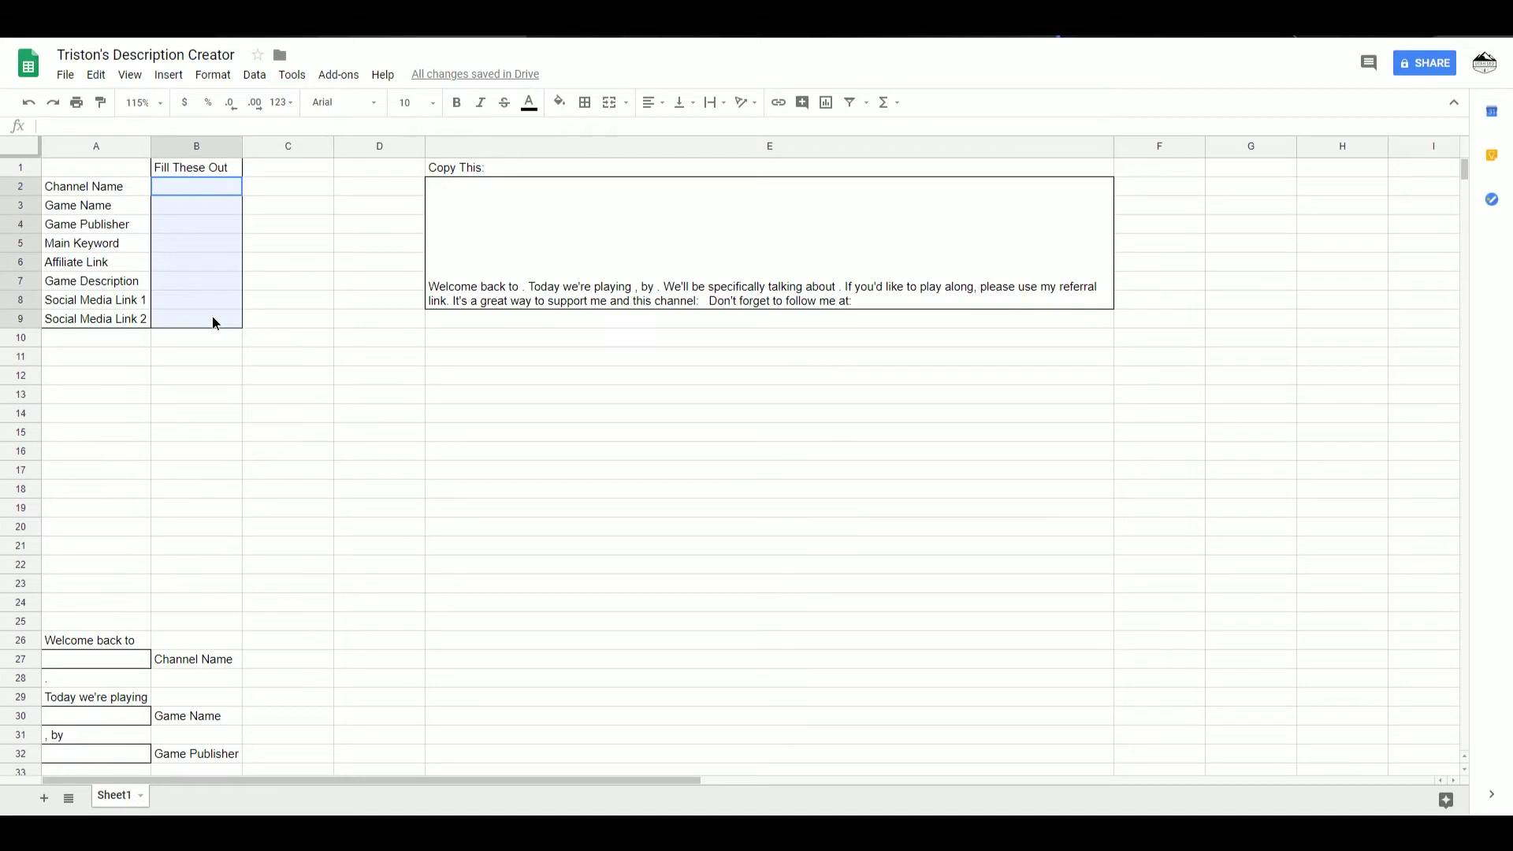
scroll(220, 320, down, 3)
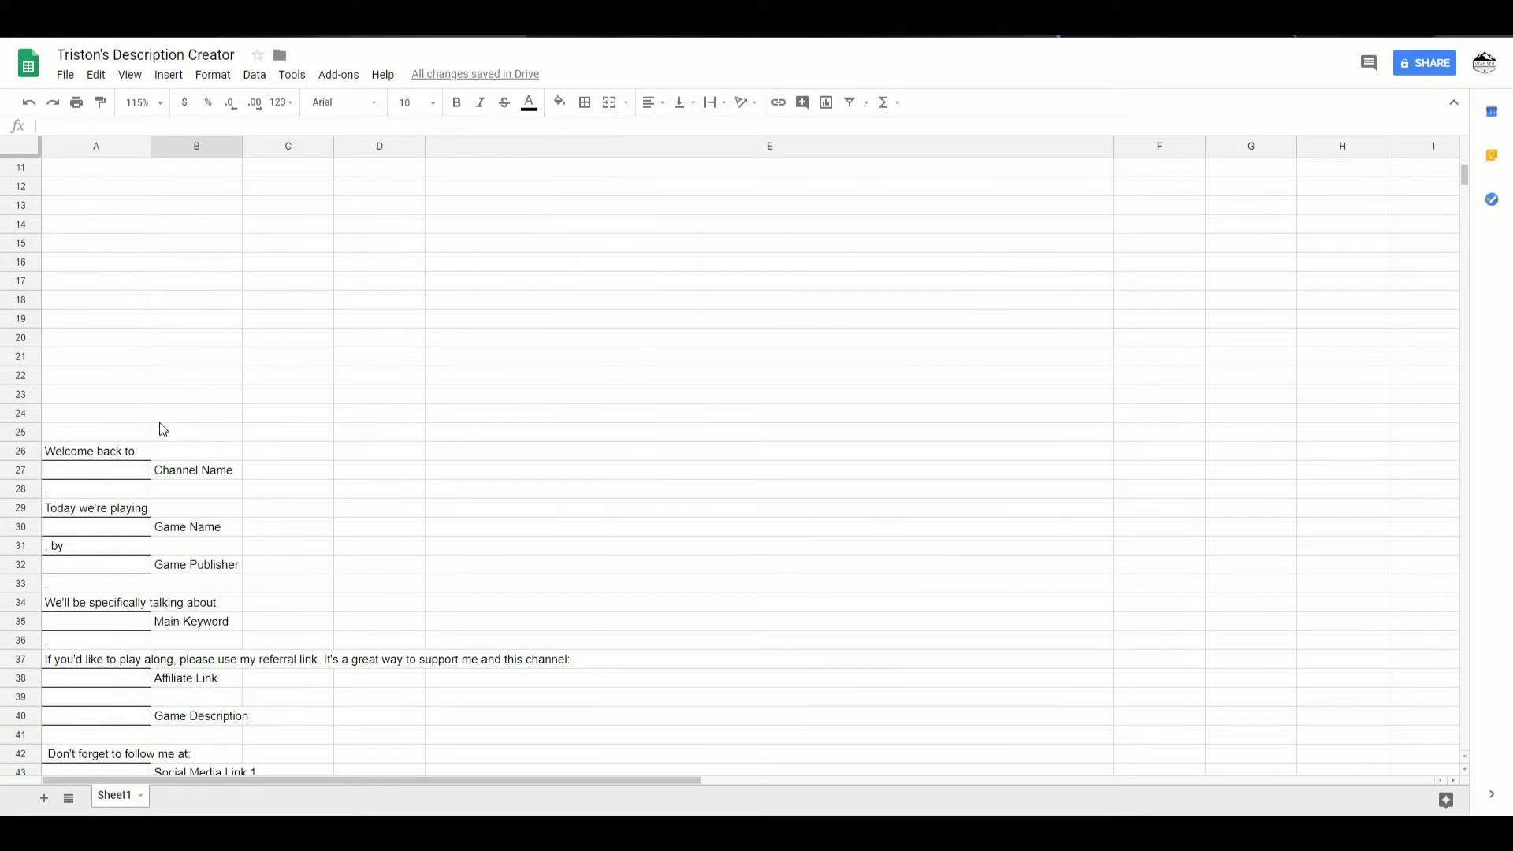
scroll(262, 422, up, 3)
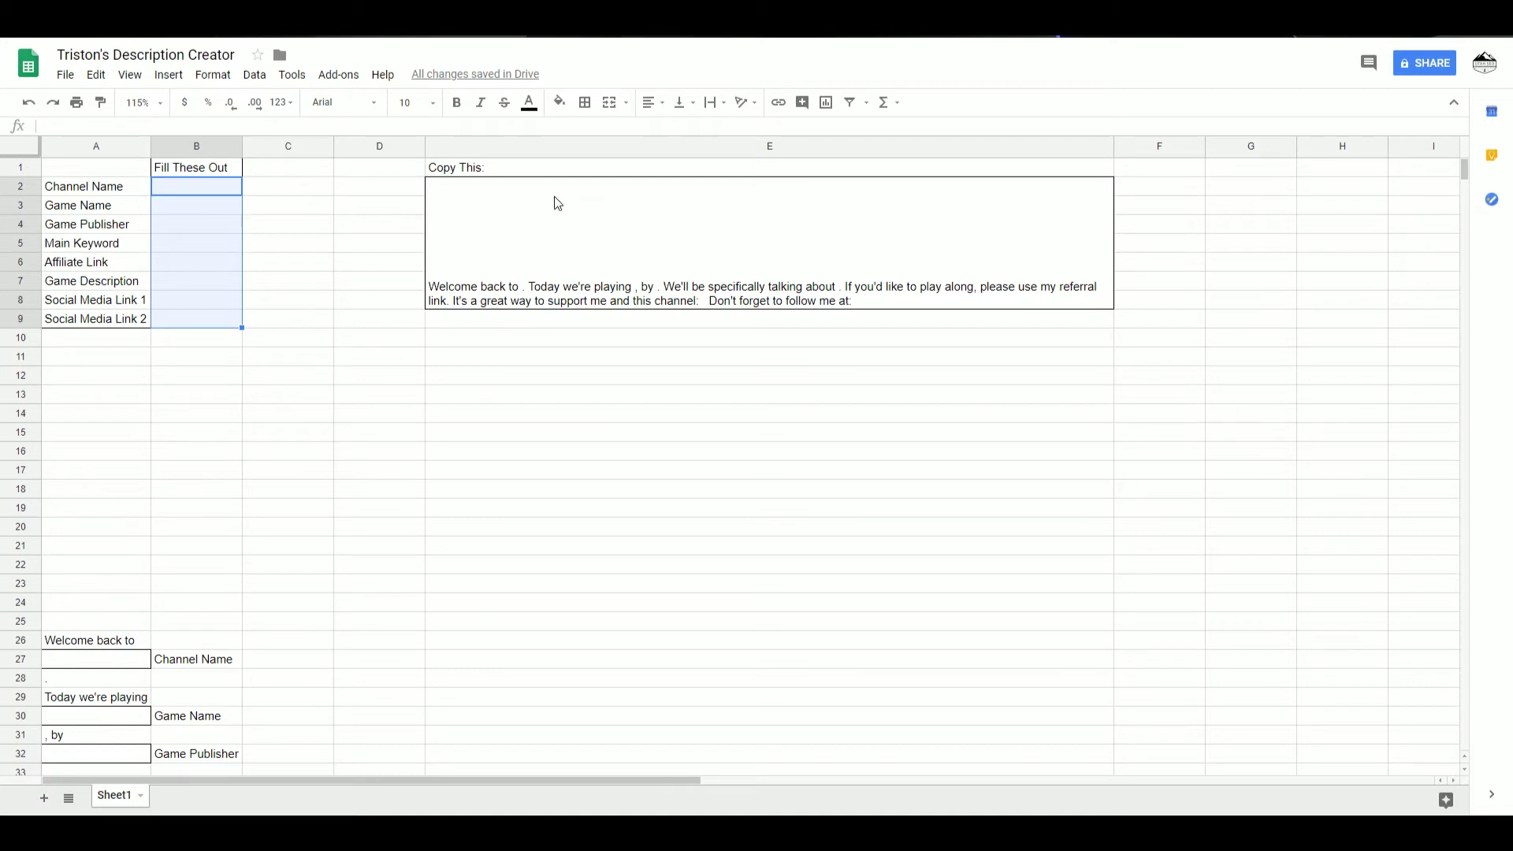
scroll(375, 552, down, 3)
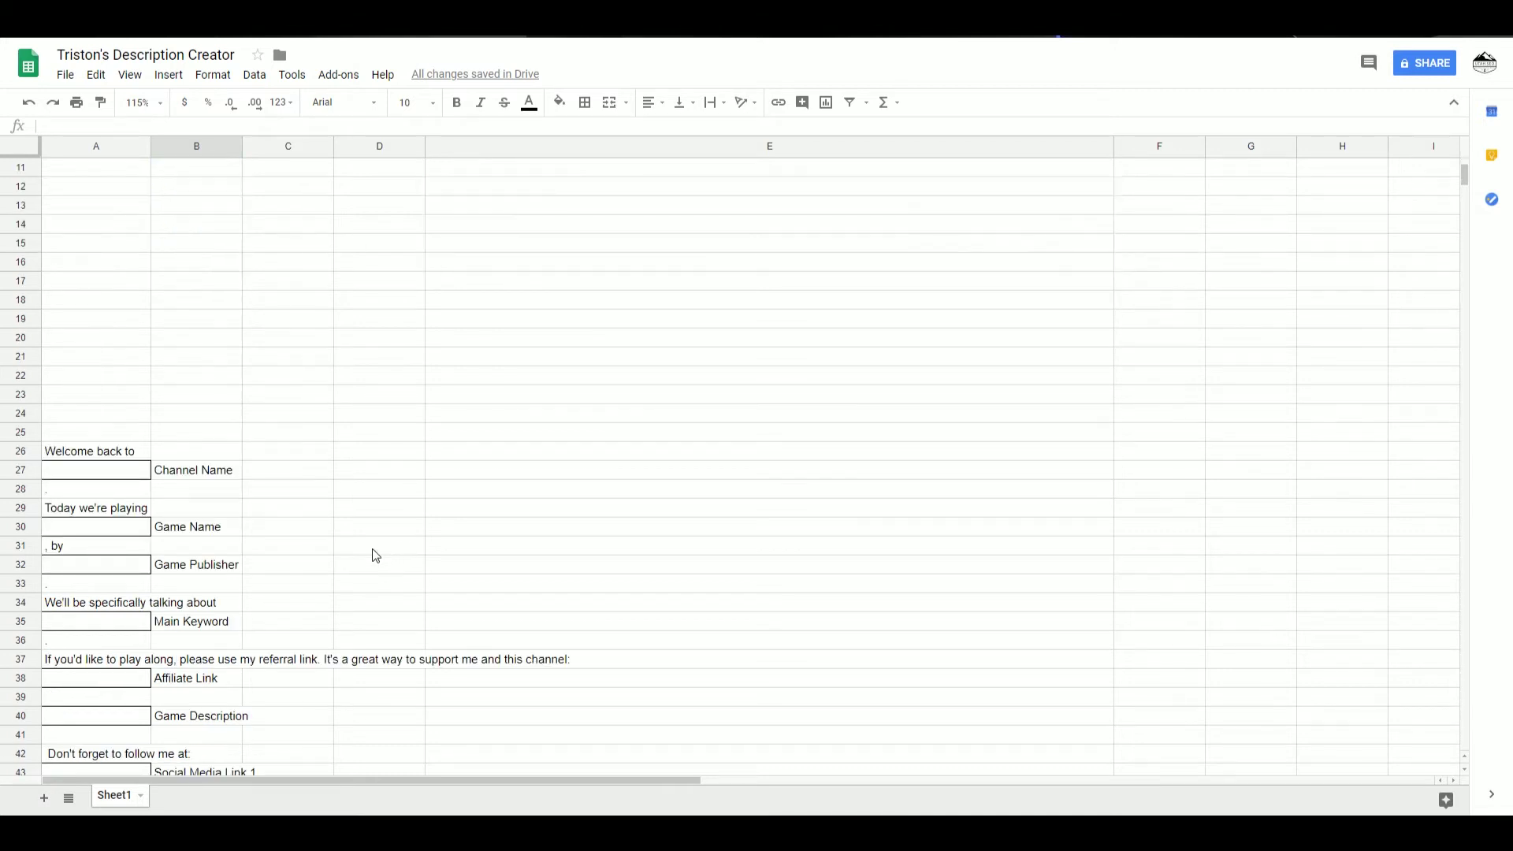
scroll(373, 548, down, 3)
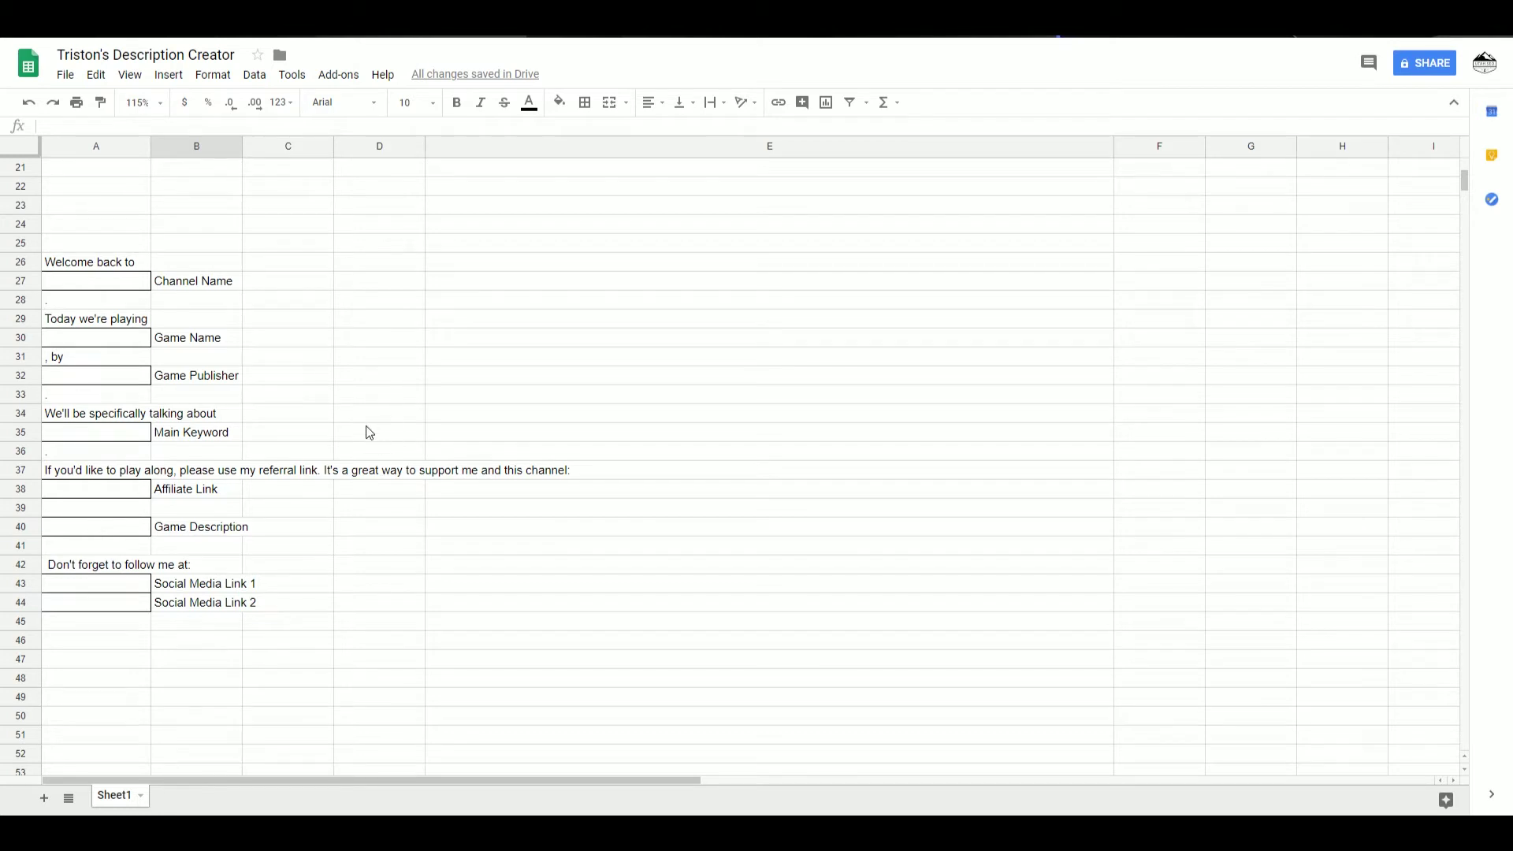
scroll(367, 473, up, 5)
scroll(366, 496, up, 2)
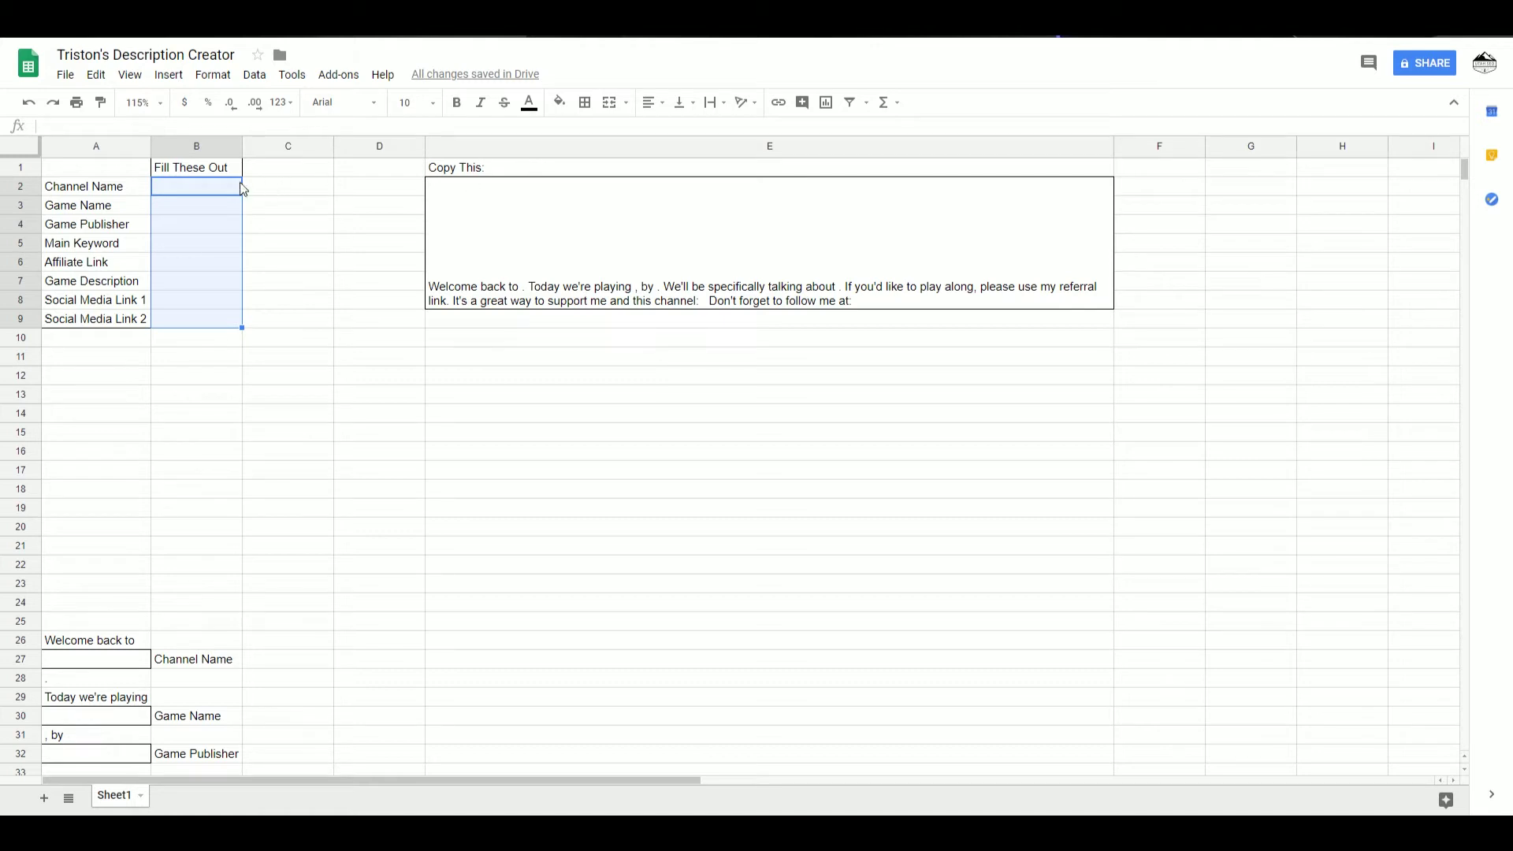
click(672, 222)
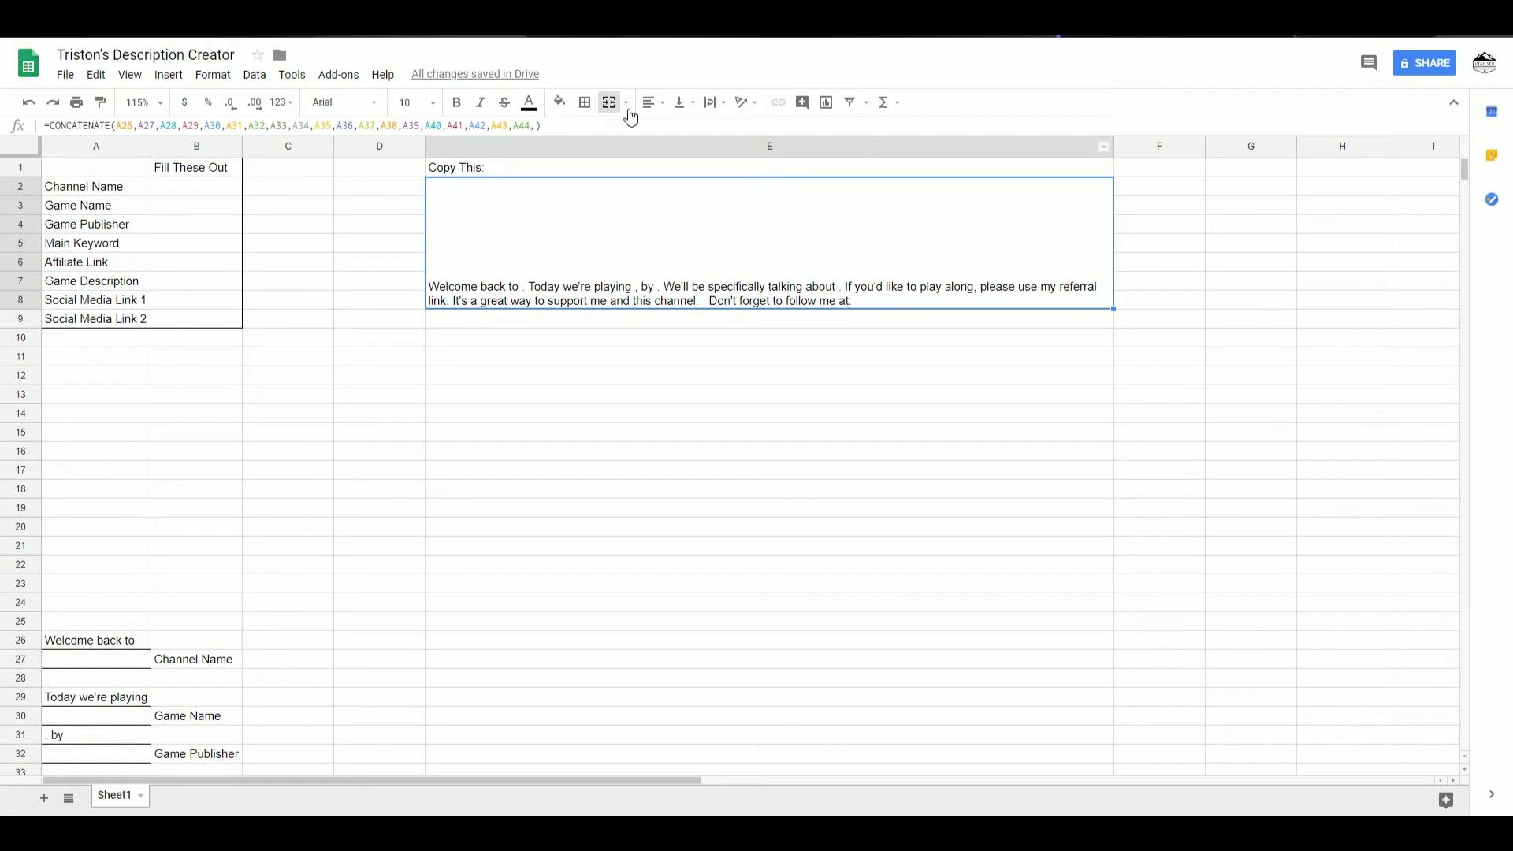
click(189, 187)
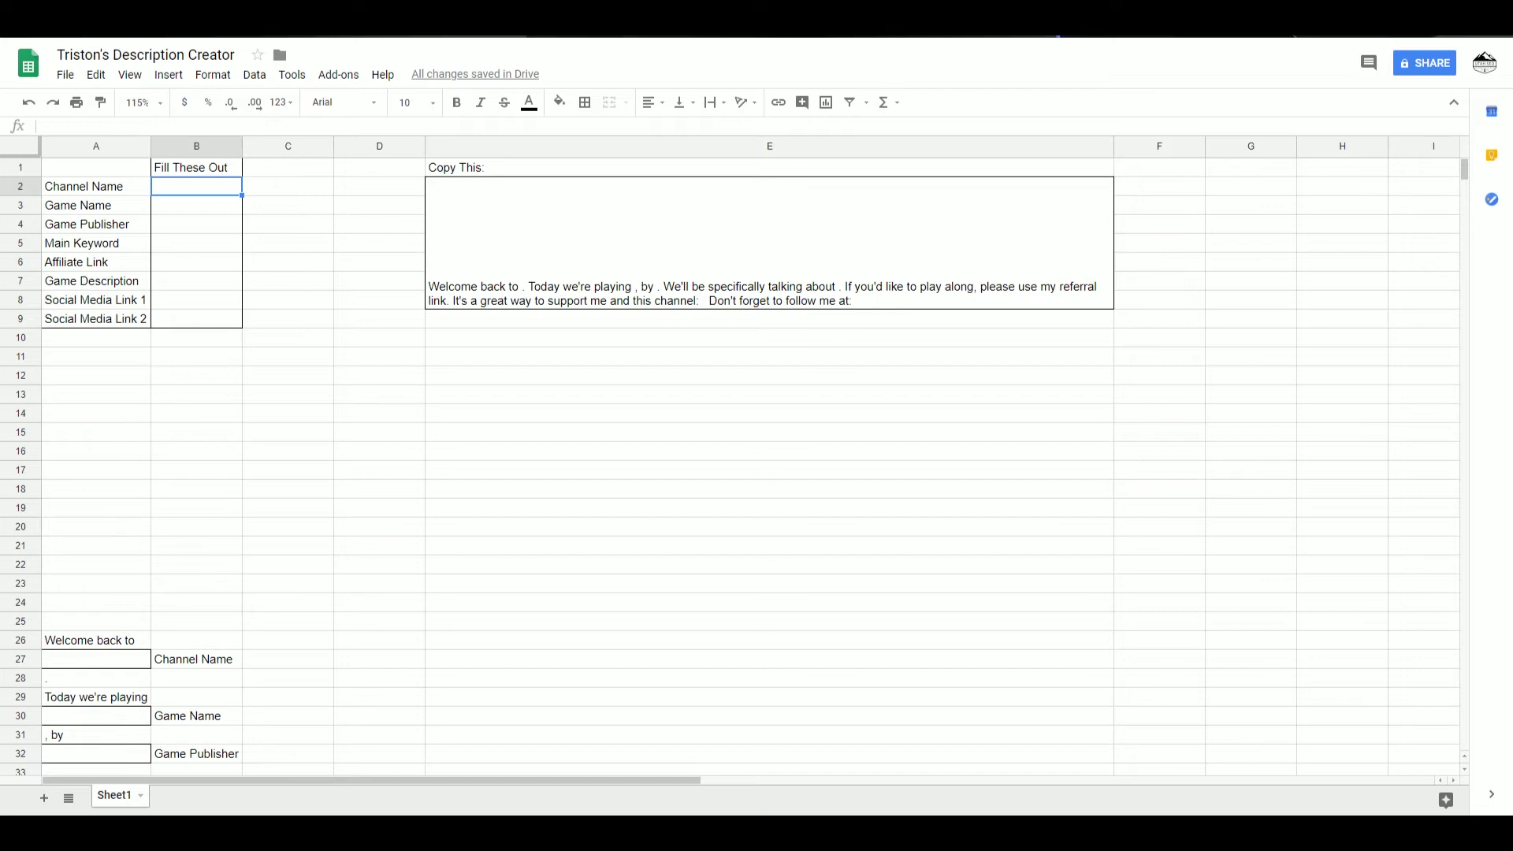
text(N)
Enter the channel name and the game name Path of Exile.
key(BackSpace)
text(P)
text(C/)
text(.)
text(forsale)
key(Return)
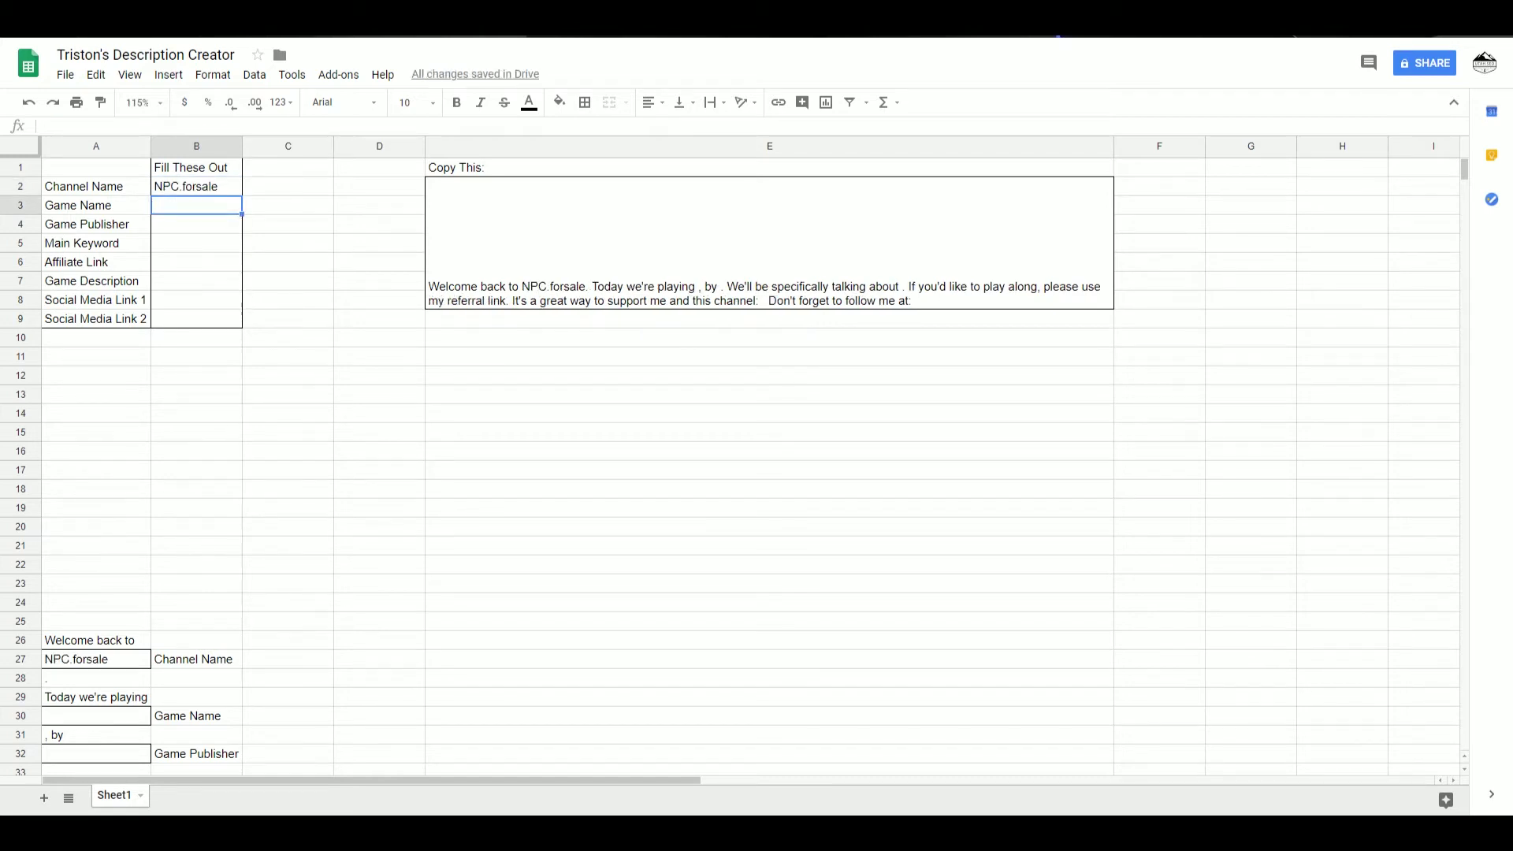
text(Path of E)
text(xile)
key(Return)
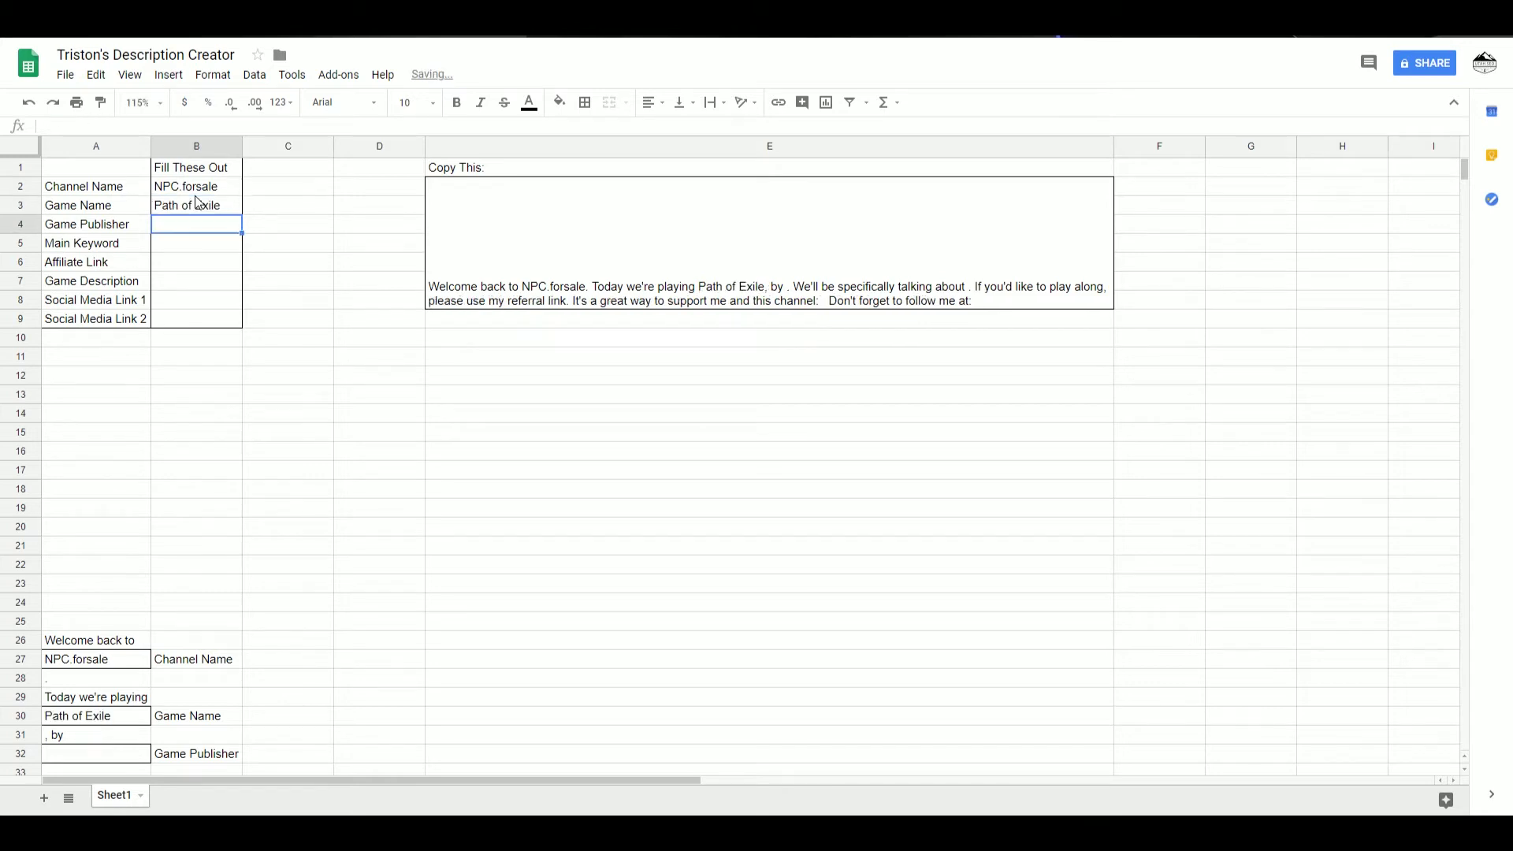
text(Grind)
text(e)
Enter publisher Grinding Gears Games and keyword Path of Exile for Beginners.
key(BackSpace)
text(ing Gears)
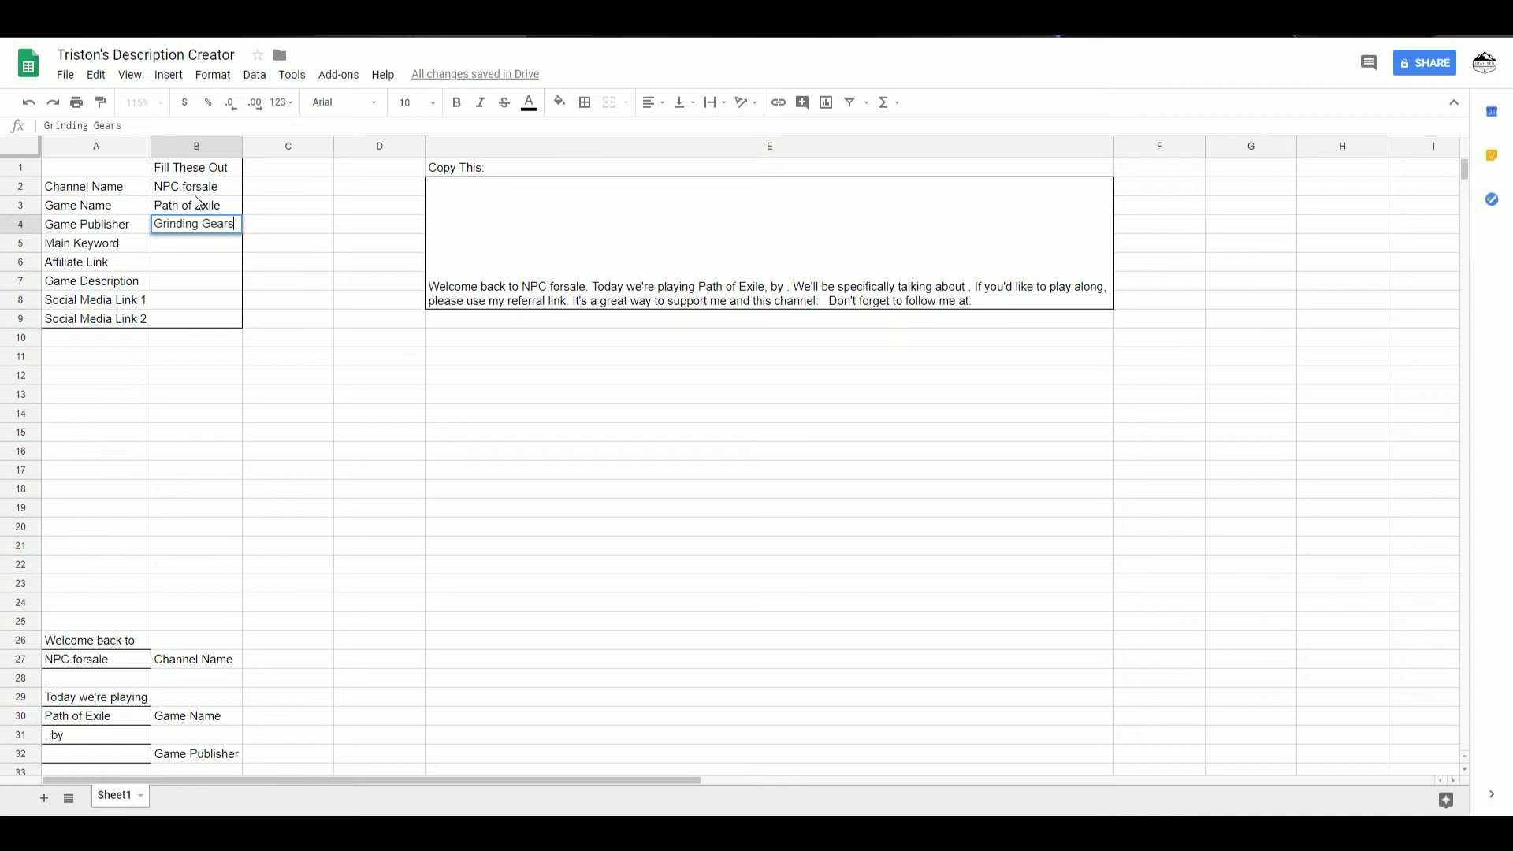
text( Games)
key(Return)
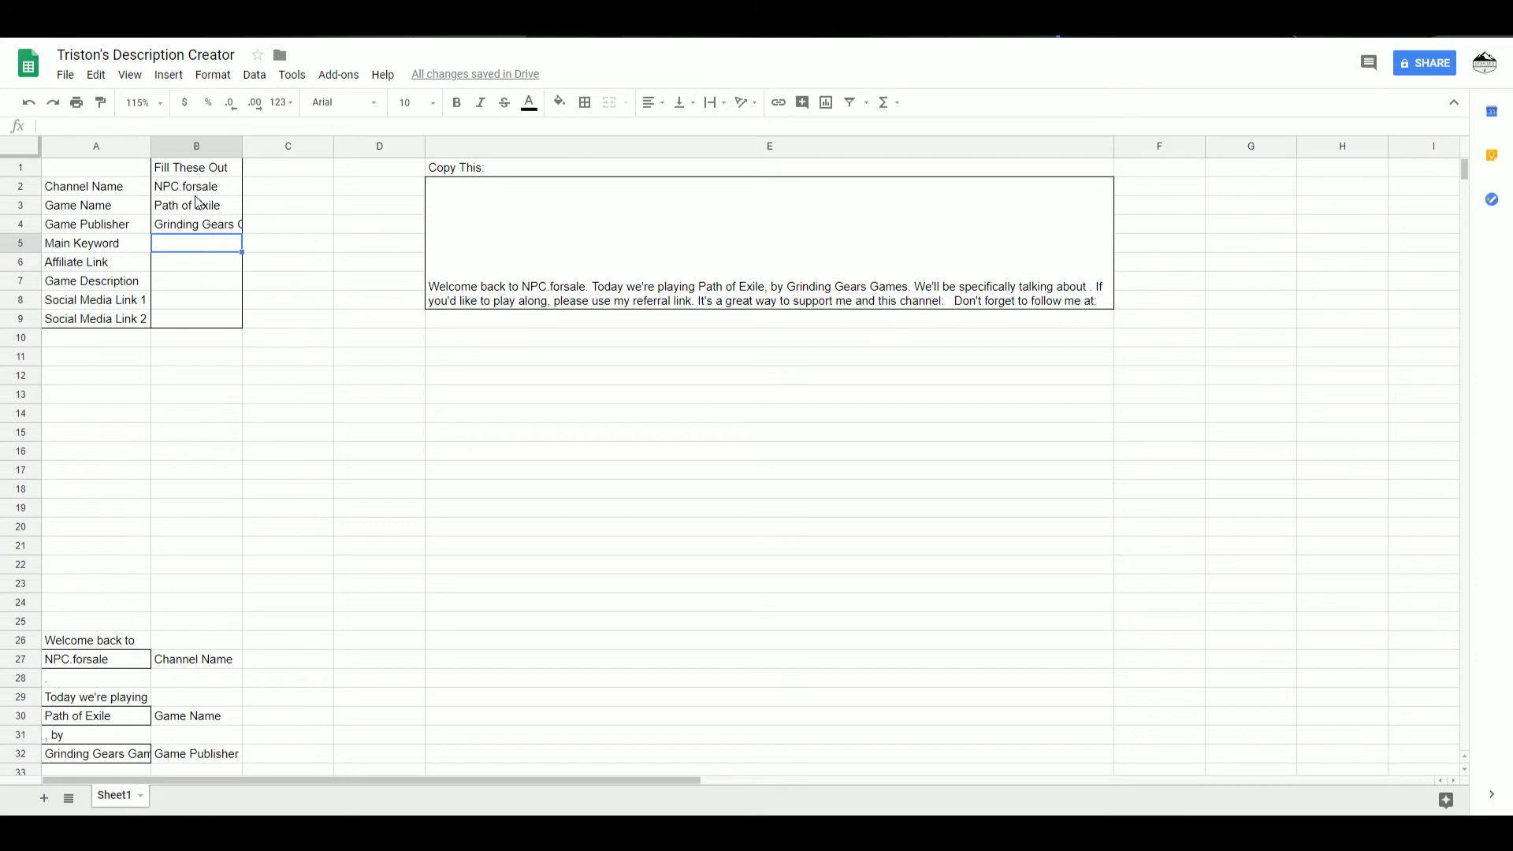
text(Path of )
text(Exile for)
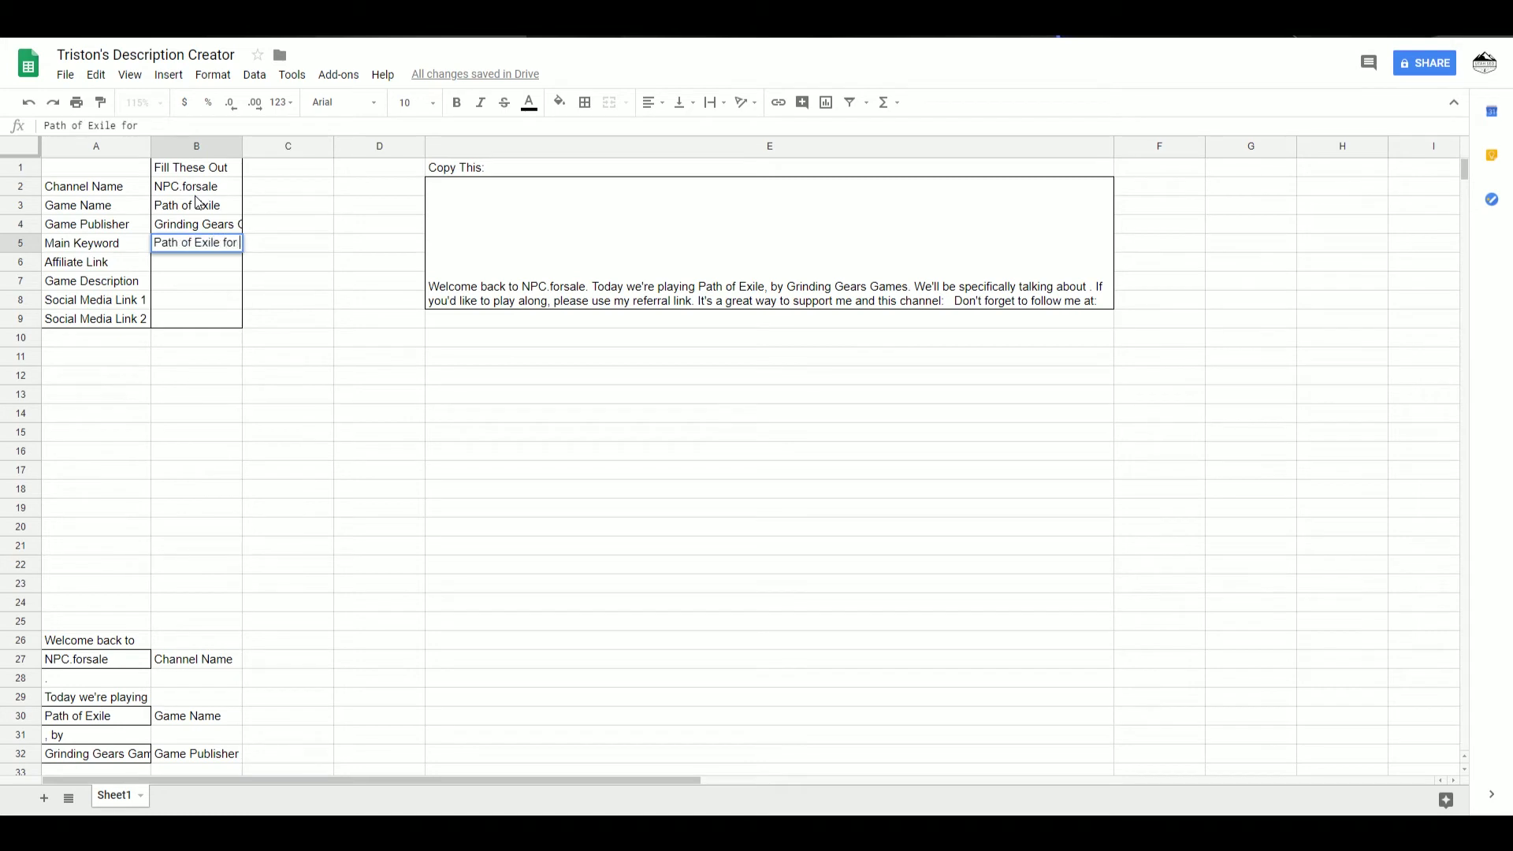
text( Beginners)
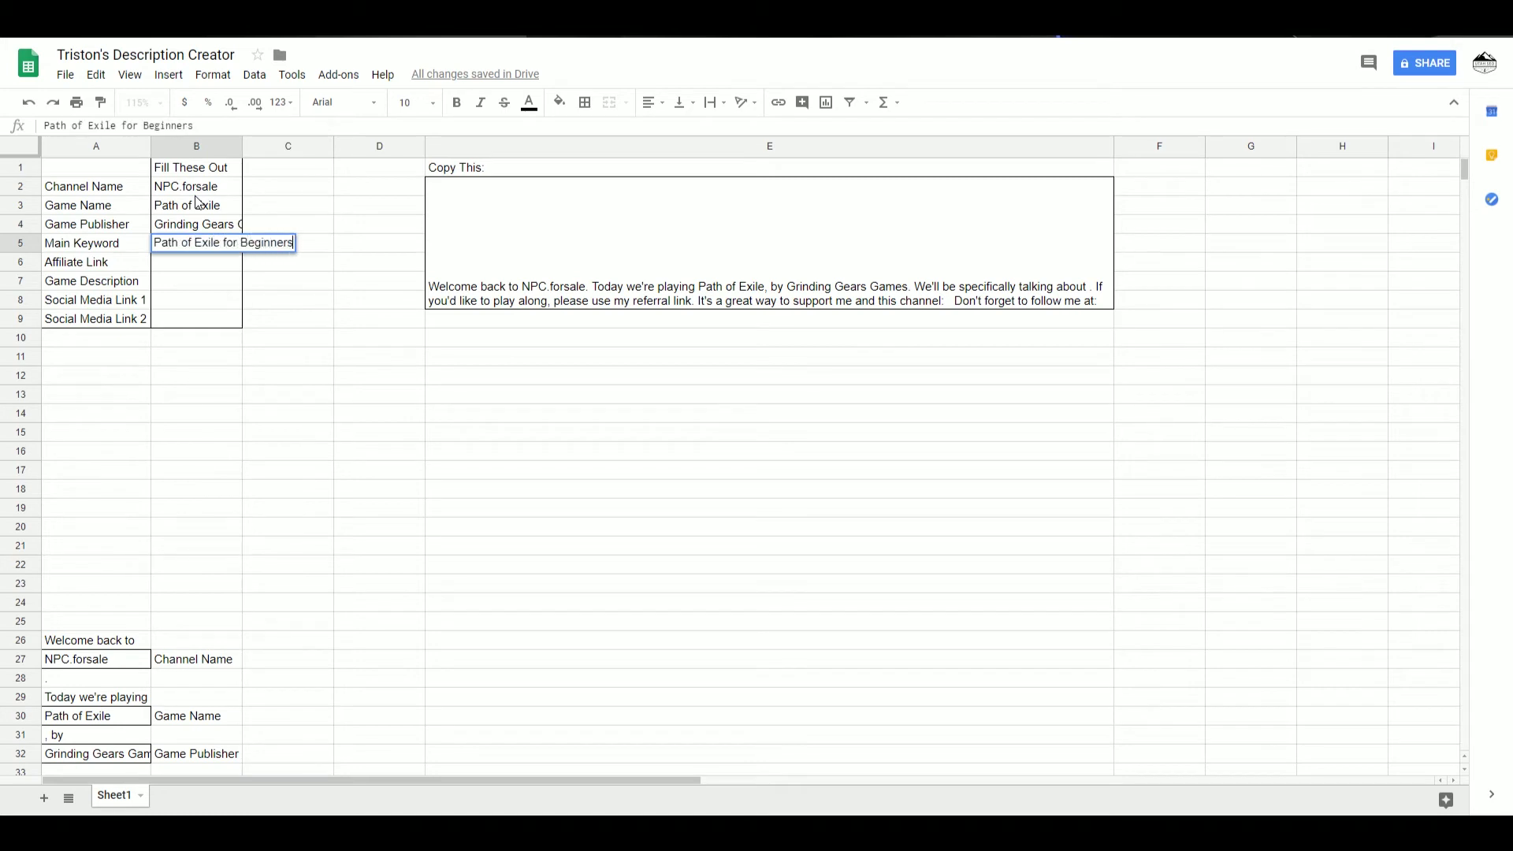
key(Return)
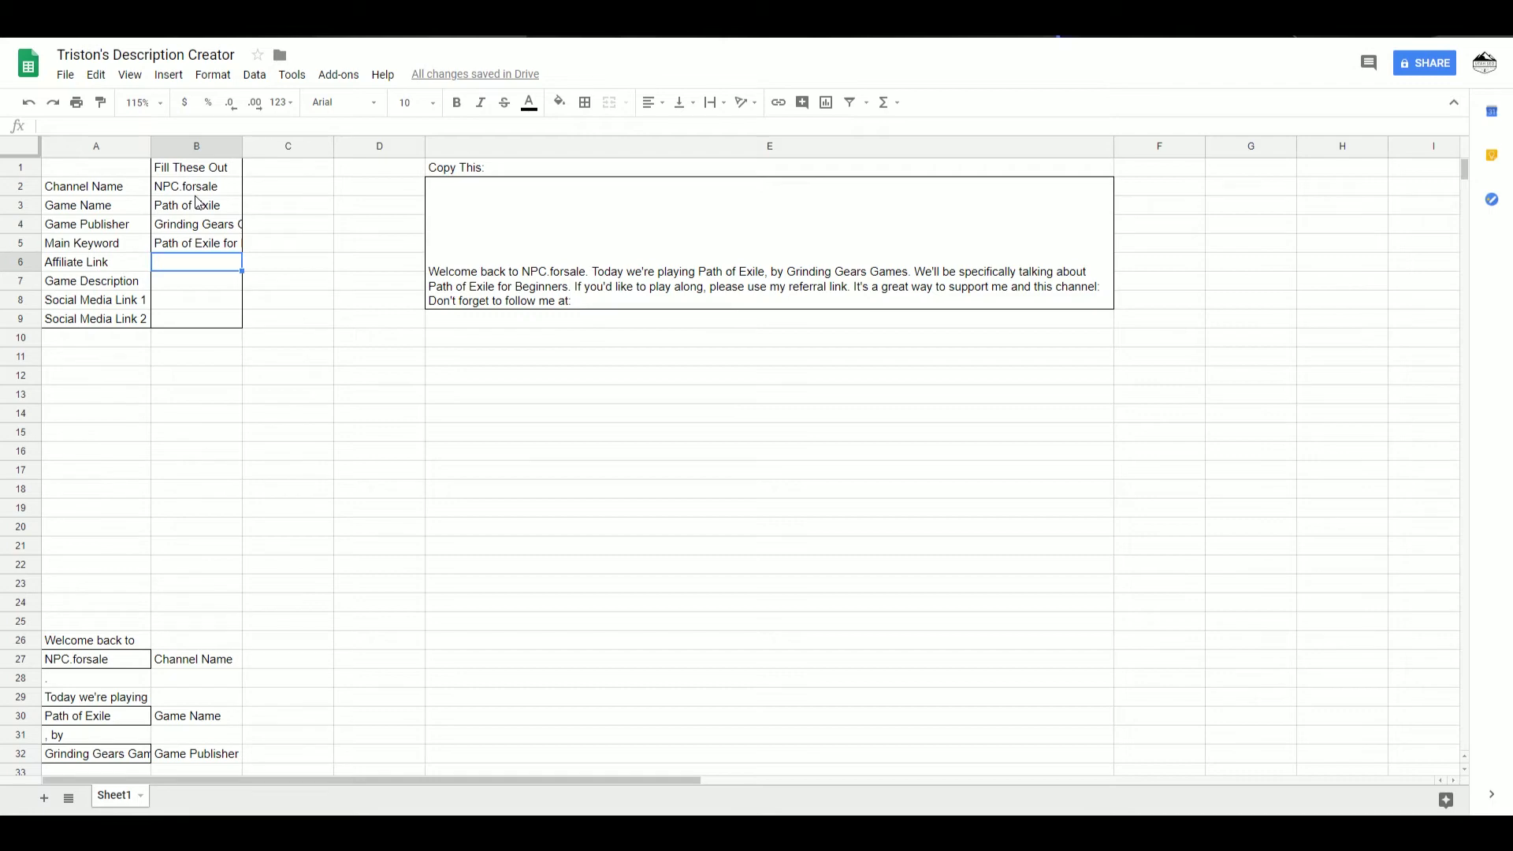
text(http)
text(:)
text(//test)
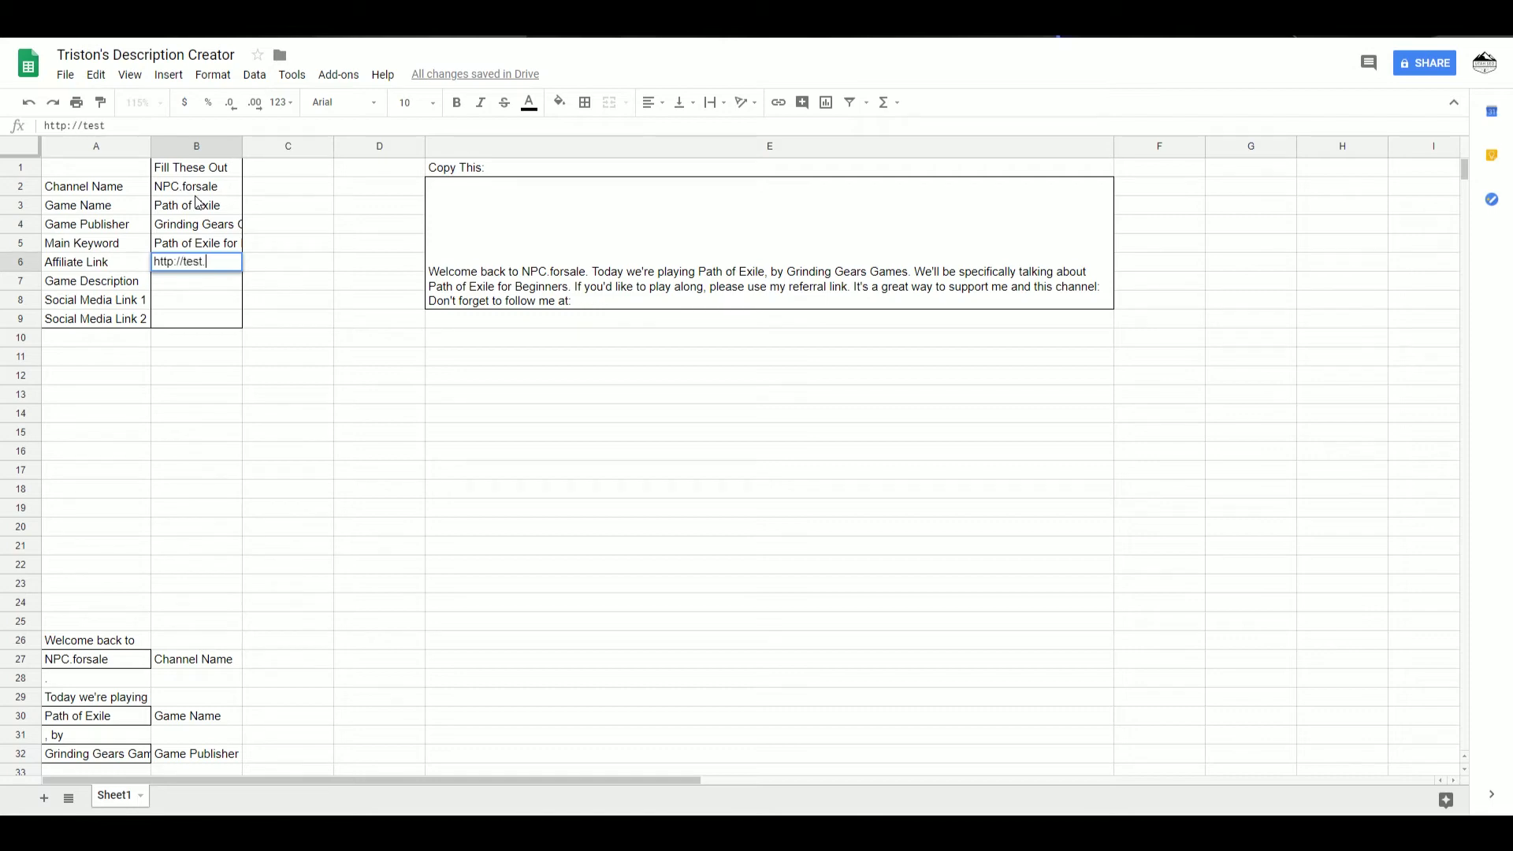
text(.com)
key(Return)
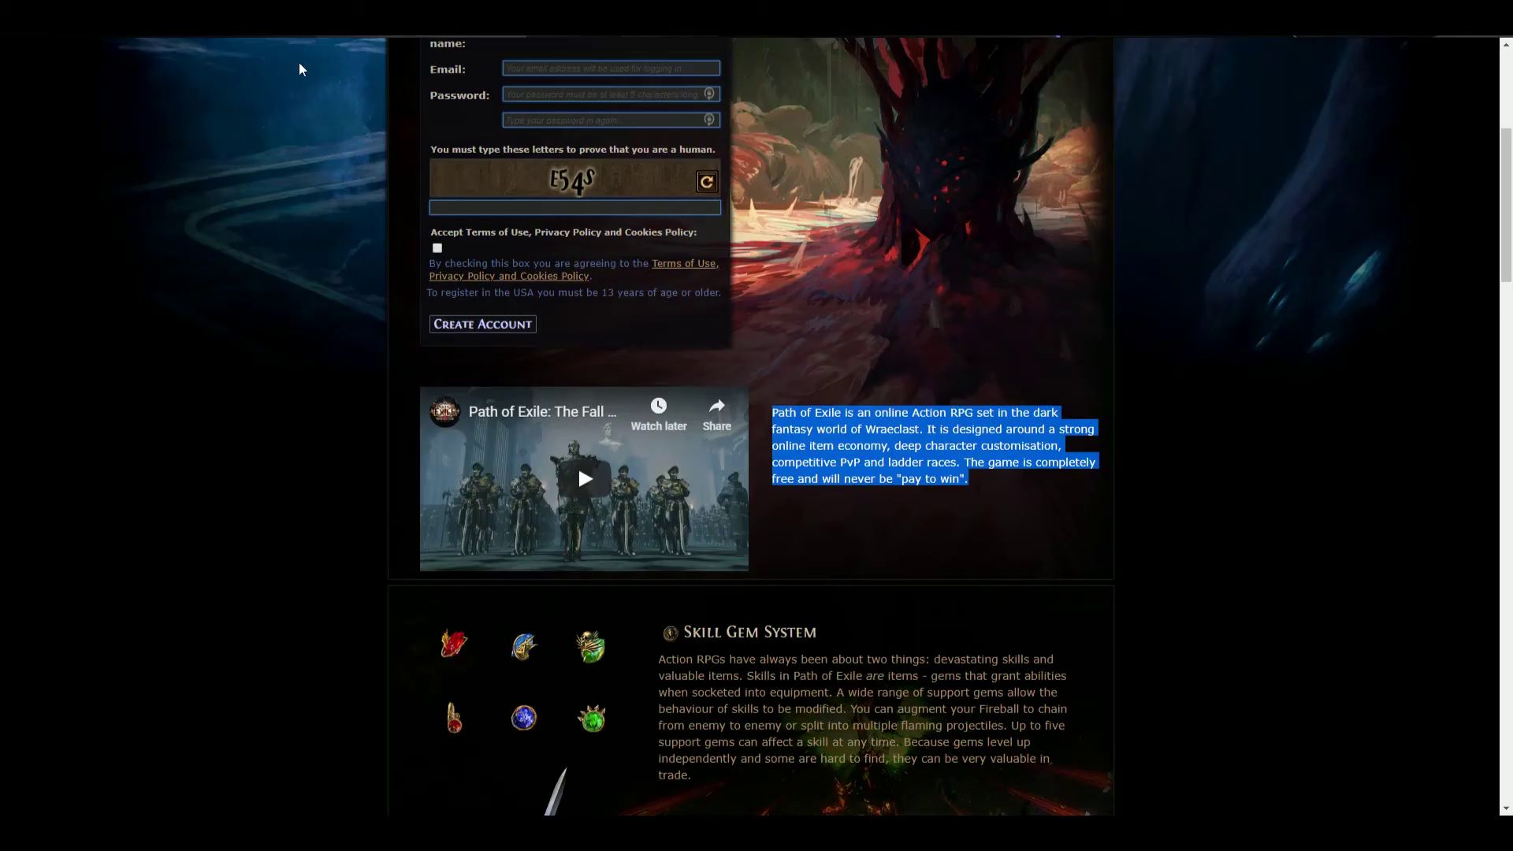
click(953, 497)
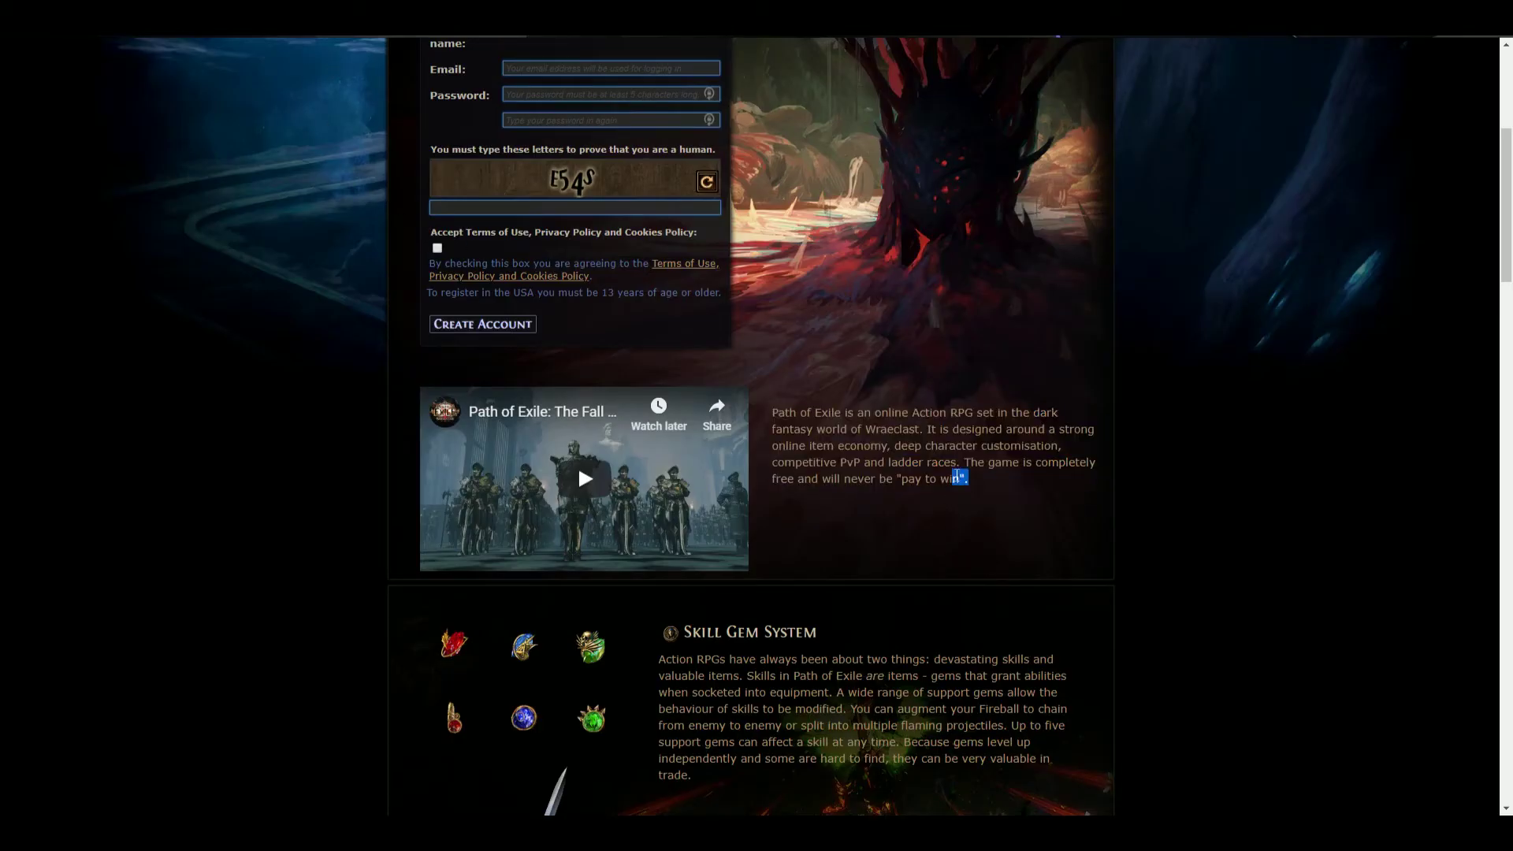
drag(971, 479, 776, 410)
key(ctrl+c)
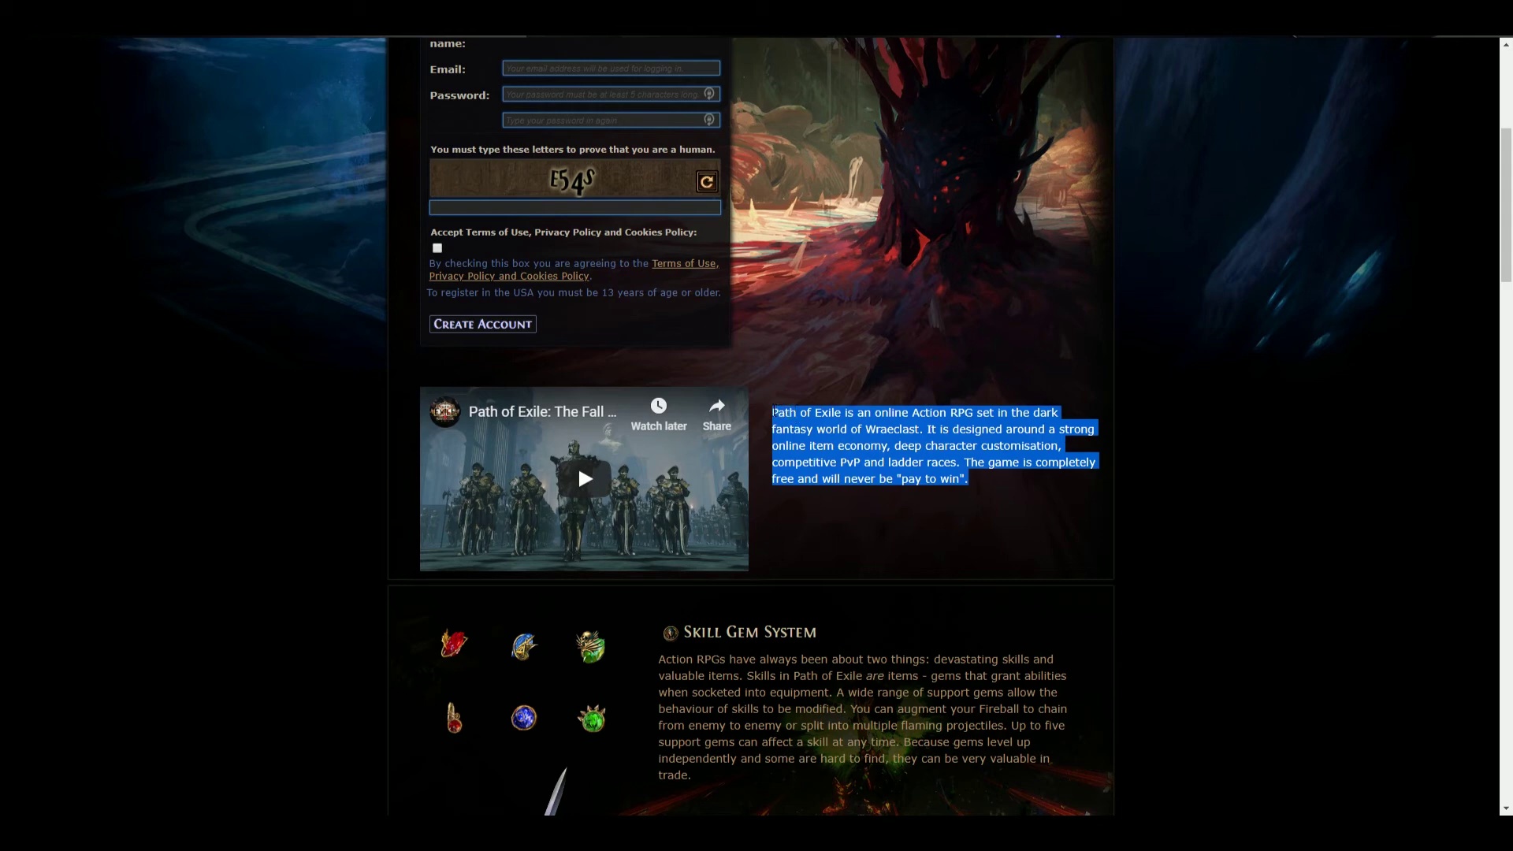
click(579, 464)
key(F5)
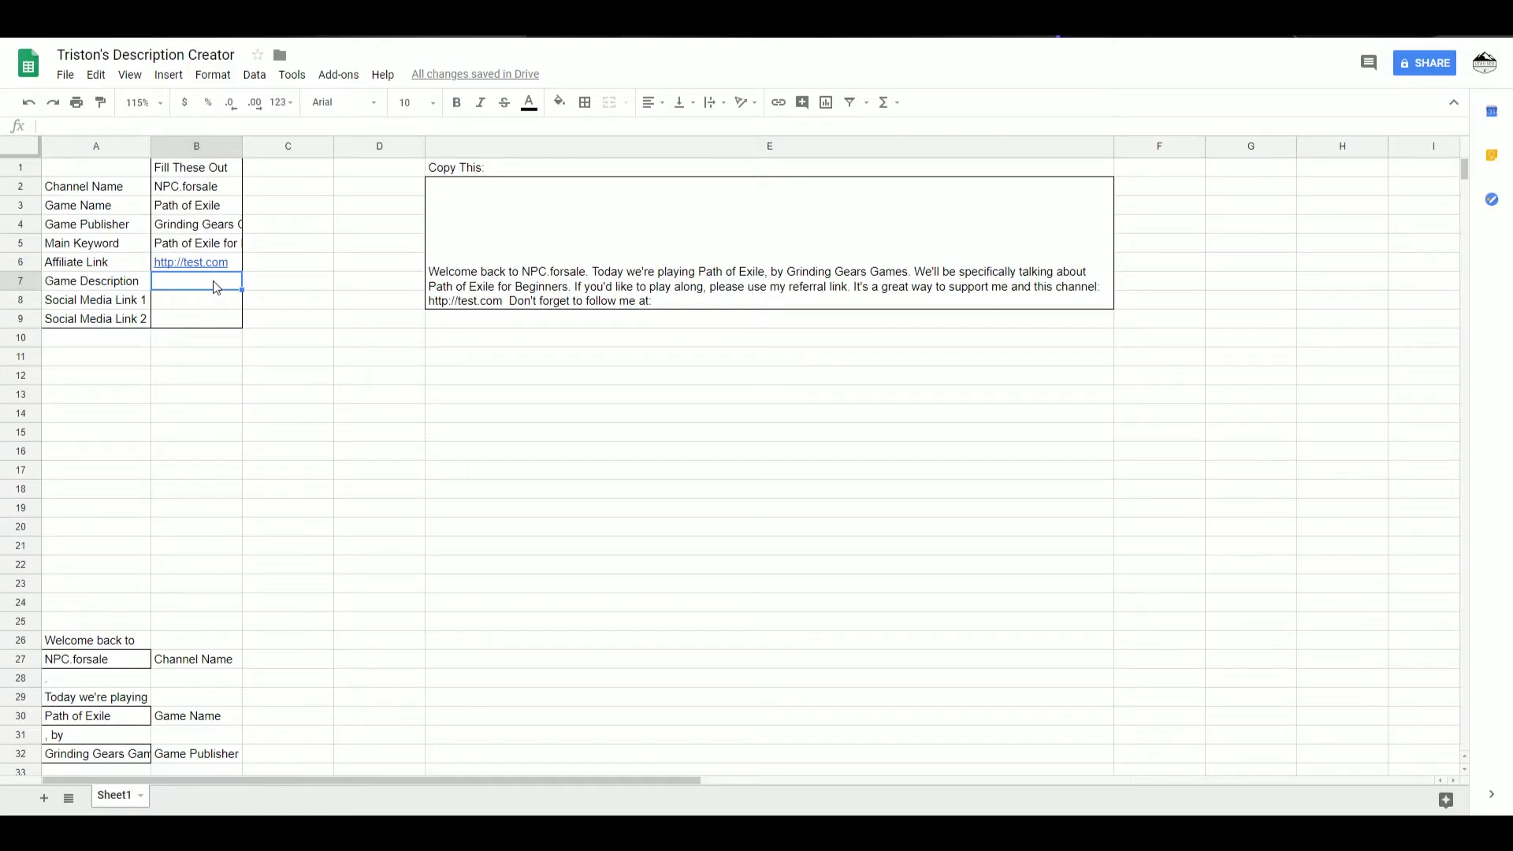
right_click(215, 287)
key(ctrl+v)
click(181, 304)
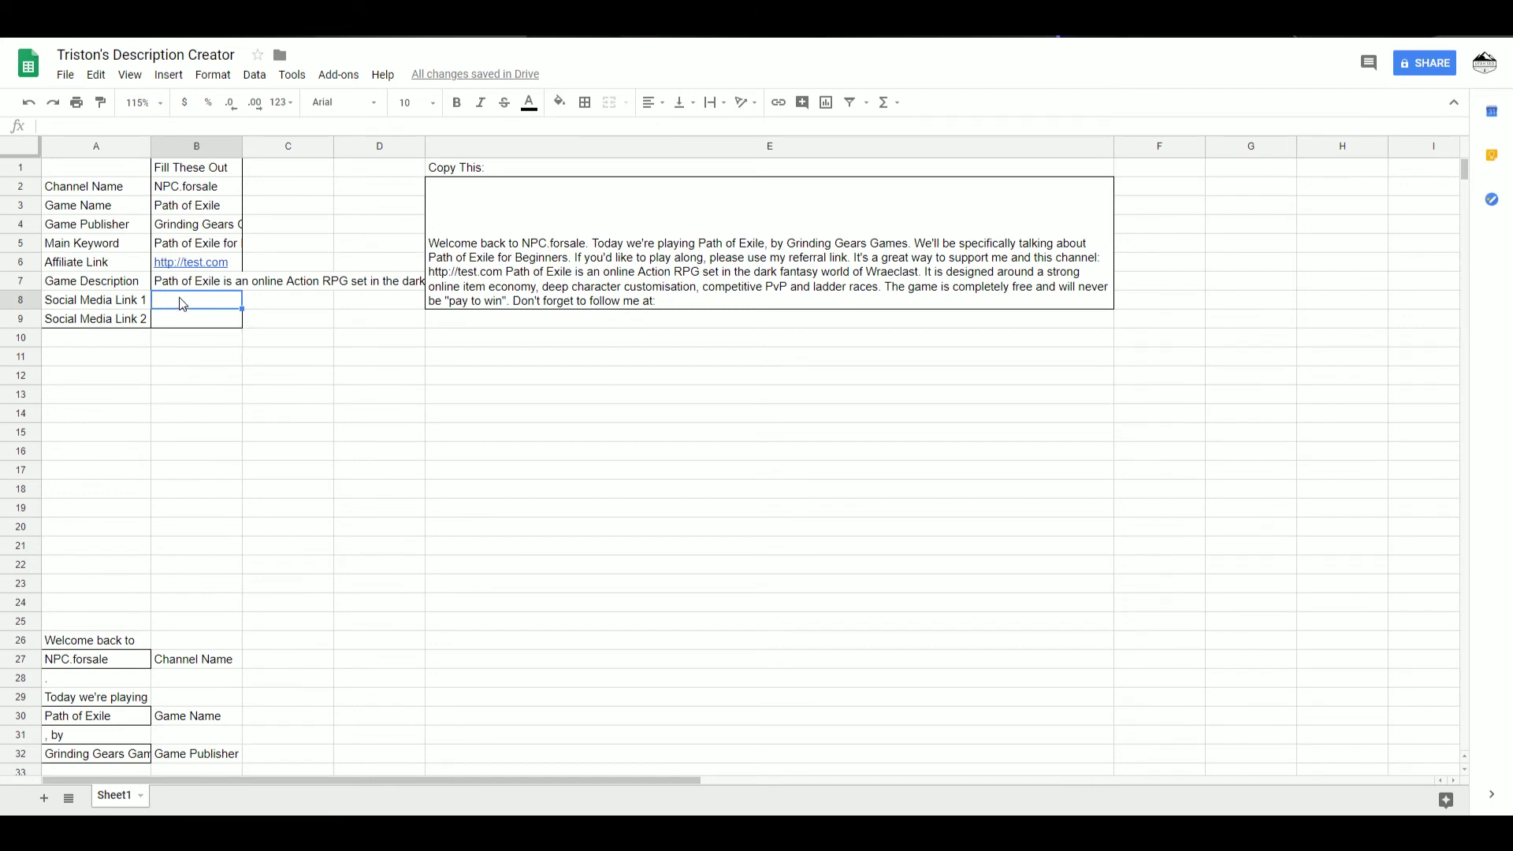
text(https://www.facebook.com/)
key(Return)
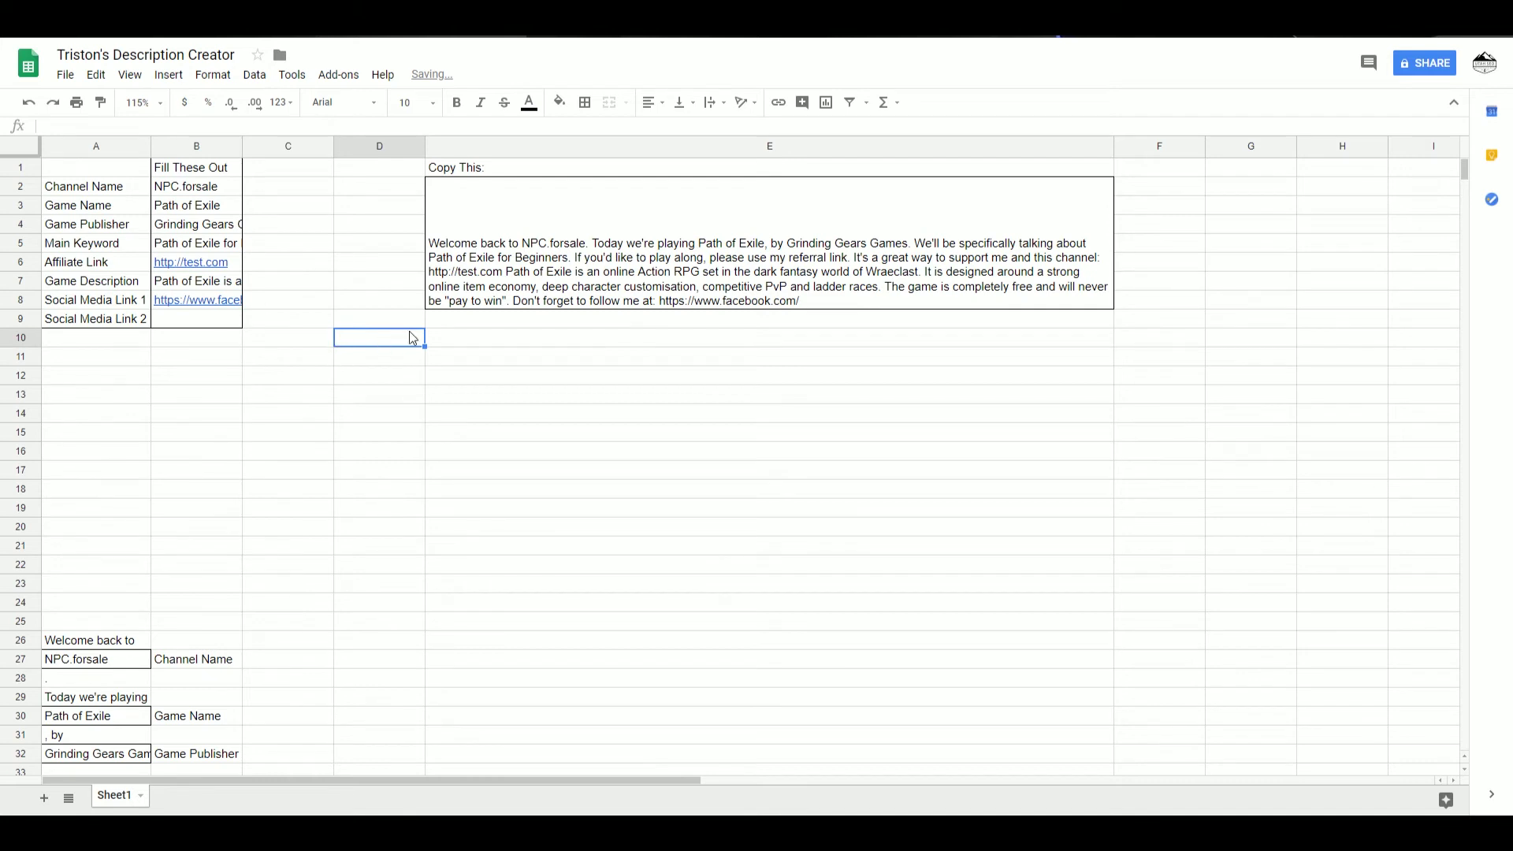
scroll(402, 366, down, 5)
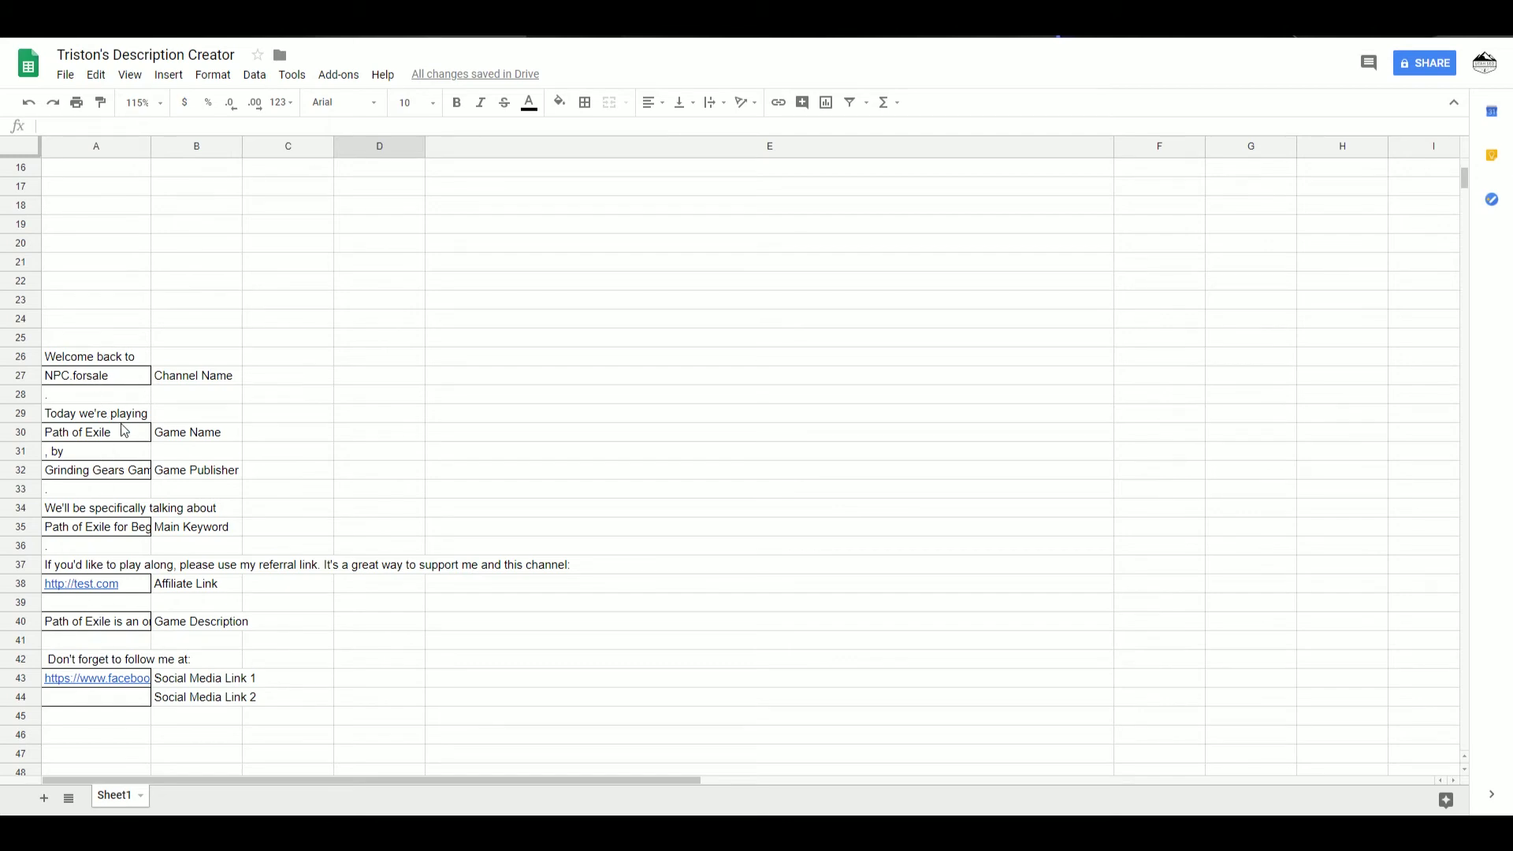
scroll(122, 431, up, 3)
scroll(171, 479, up, 2)
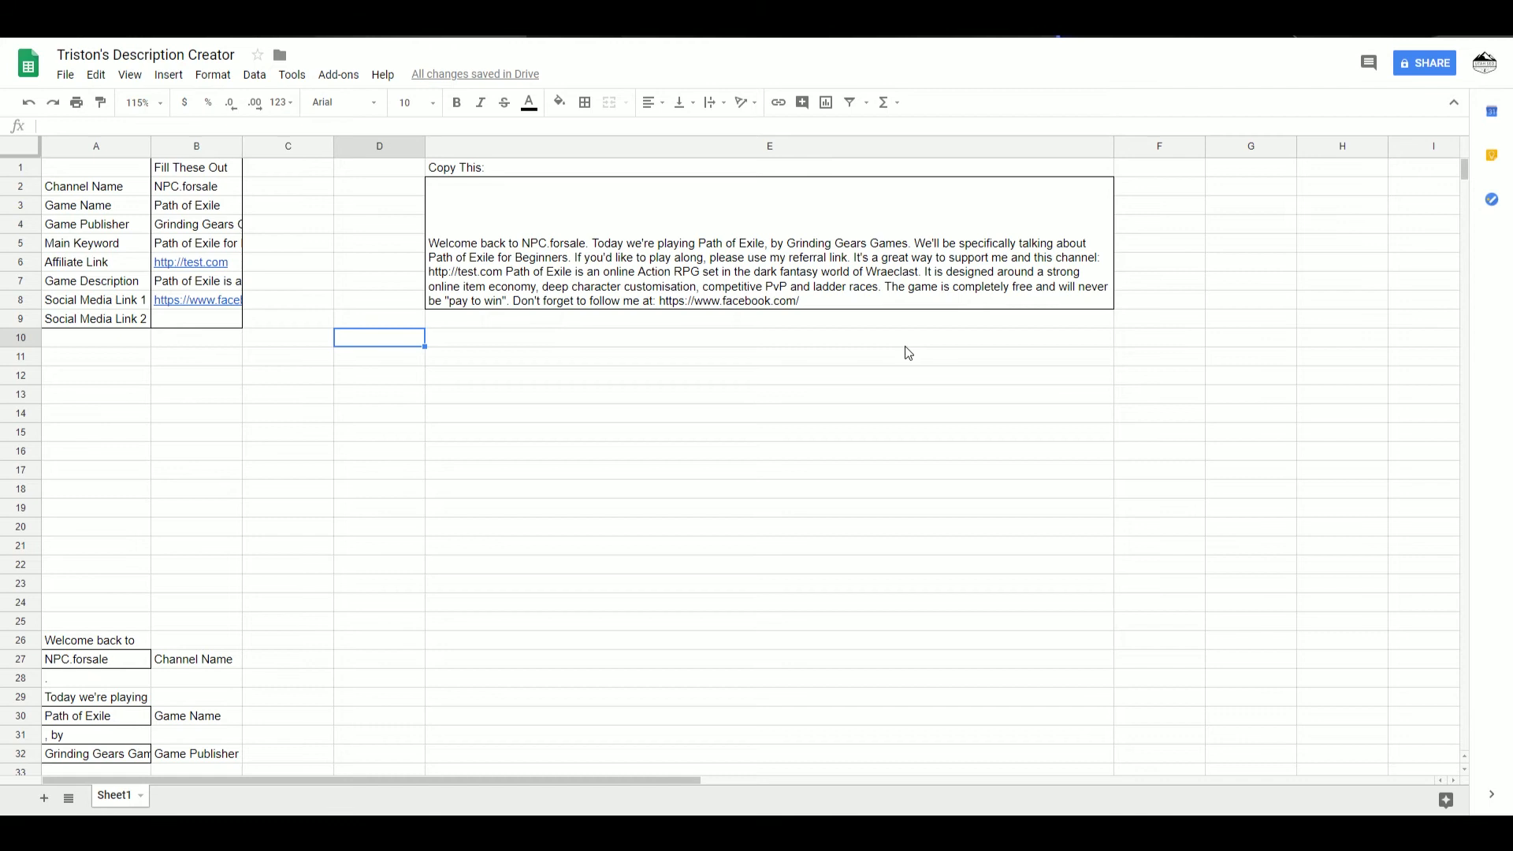
Copy the concatenated description from E2 into a blank Notepad document.
click(860, 261)
key(ctrl+c)
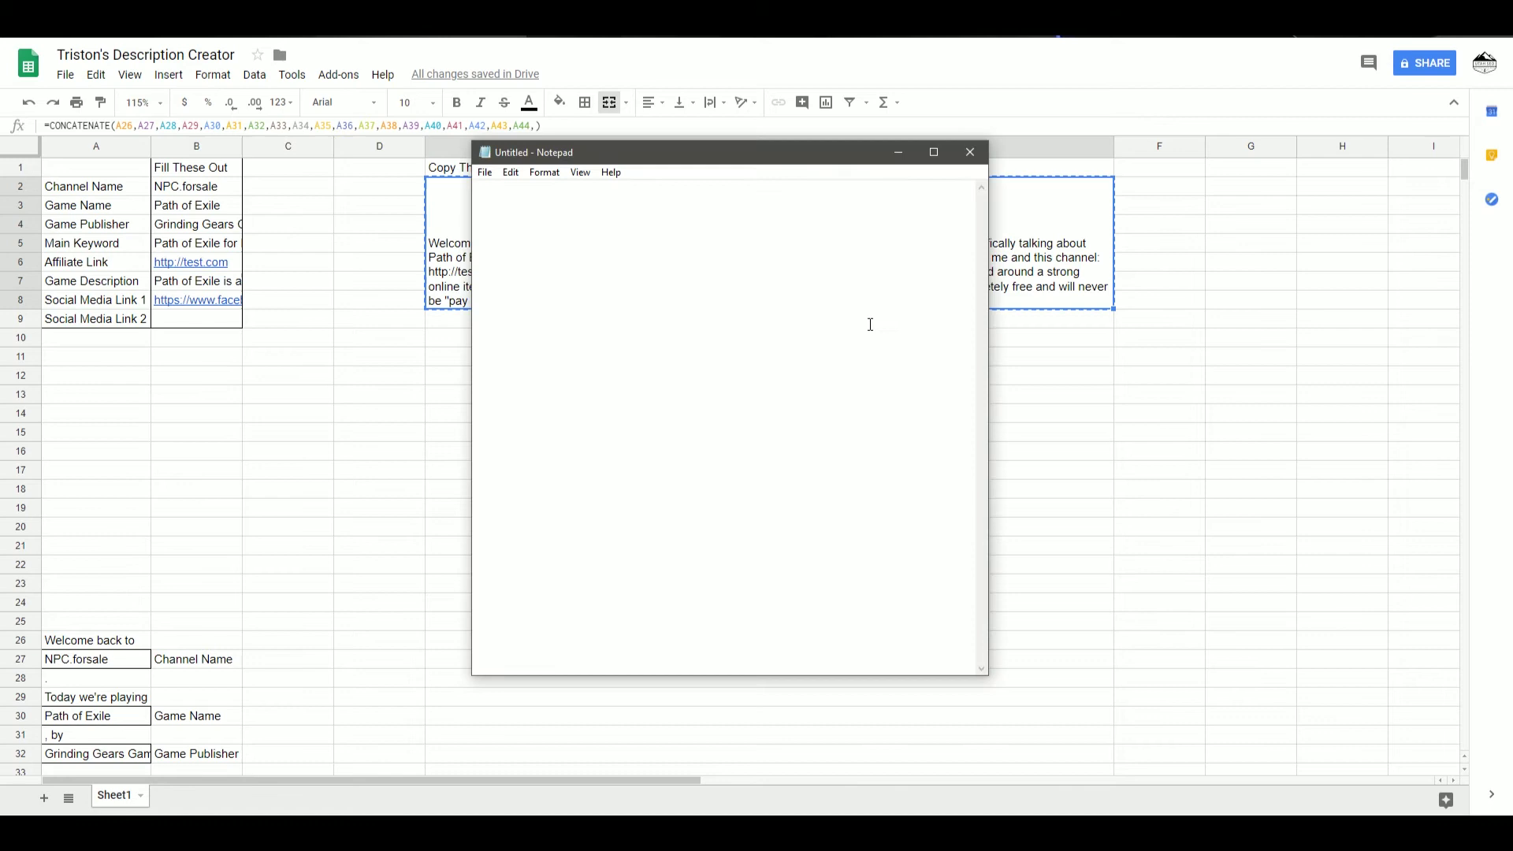
key(ctrl+v)
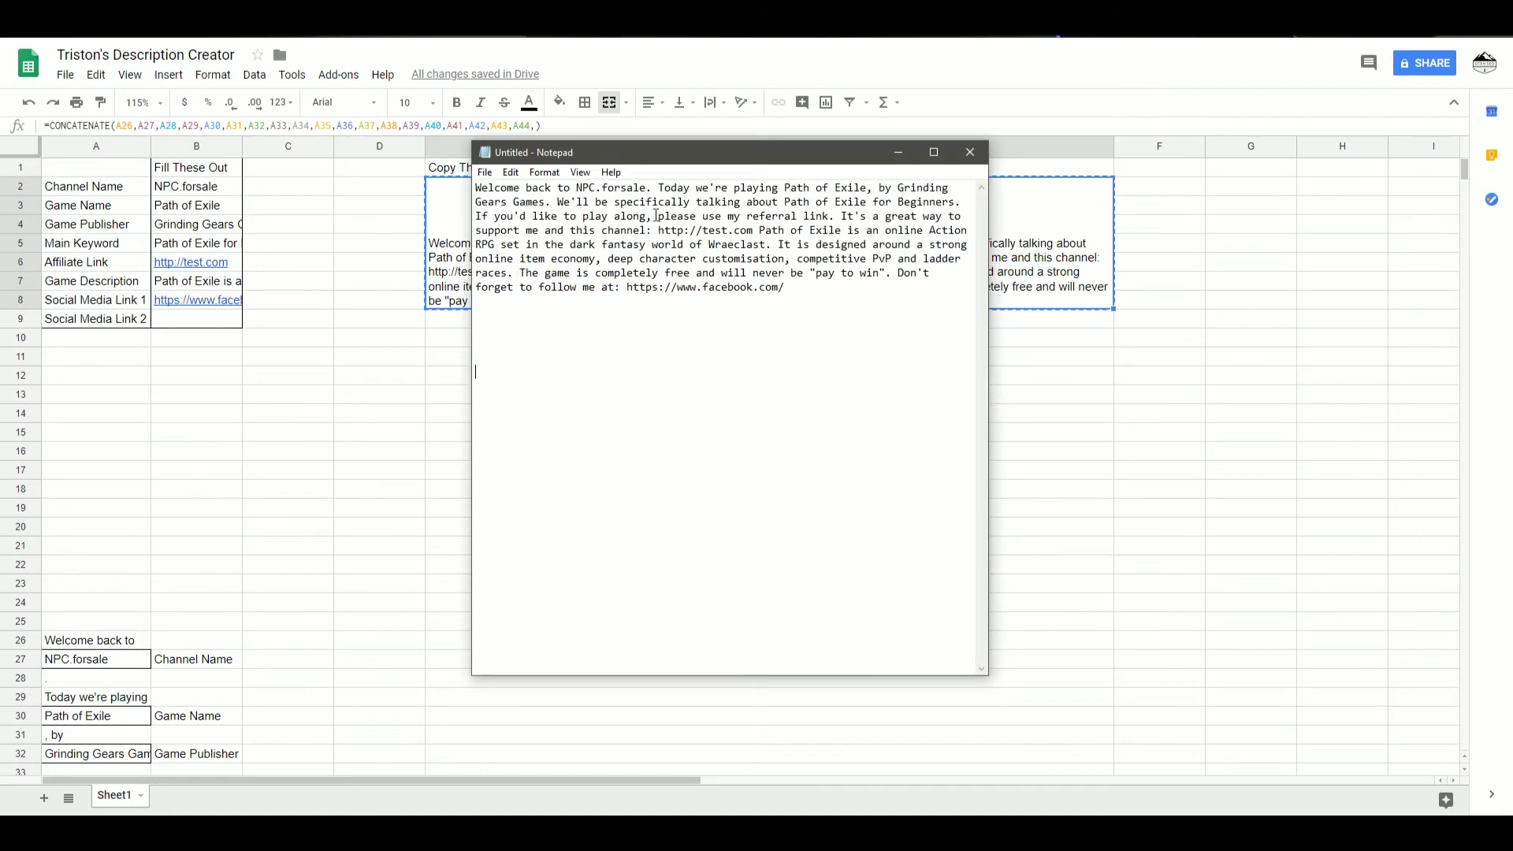
Split the text so the game description and follow-me sentence start new paragraphs.
click(759, 231)
key(Return)
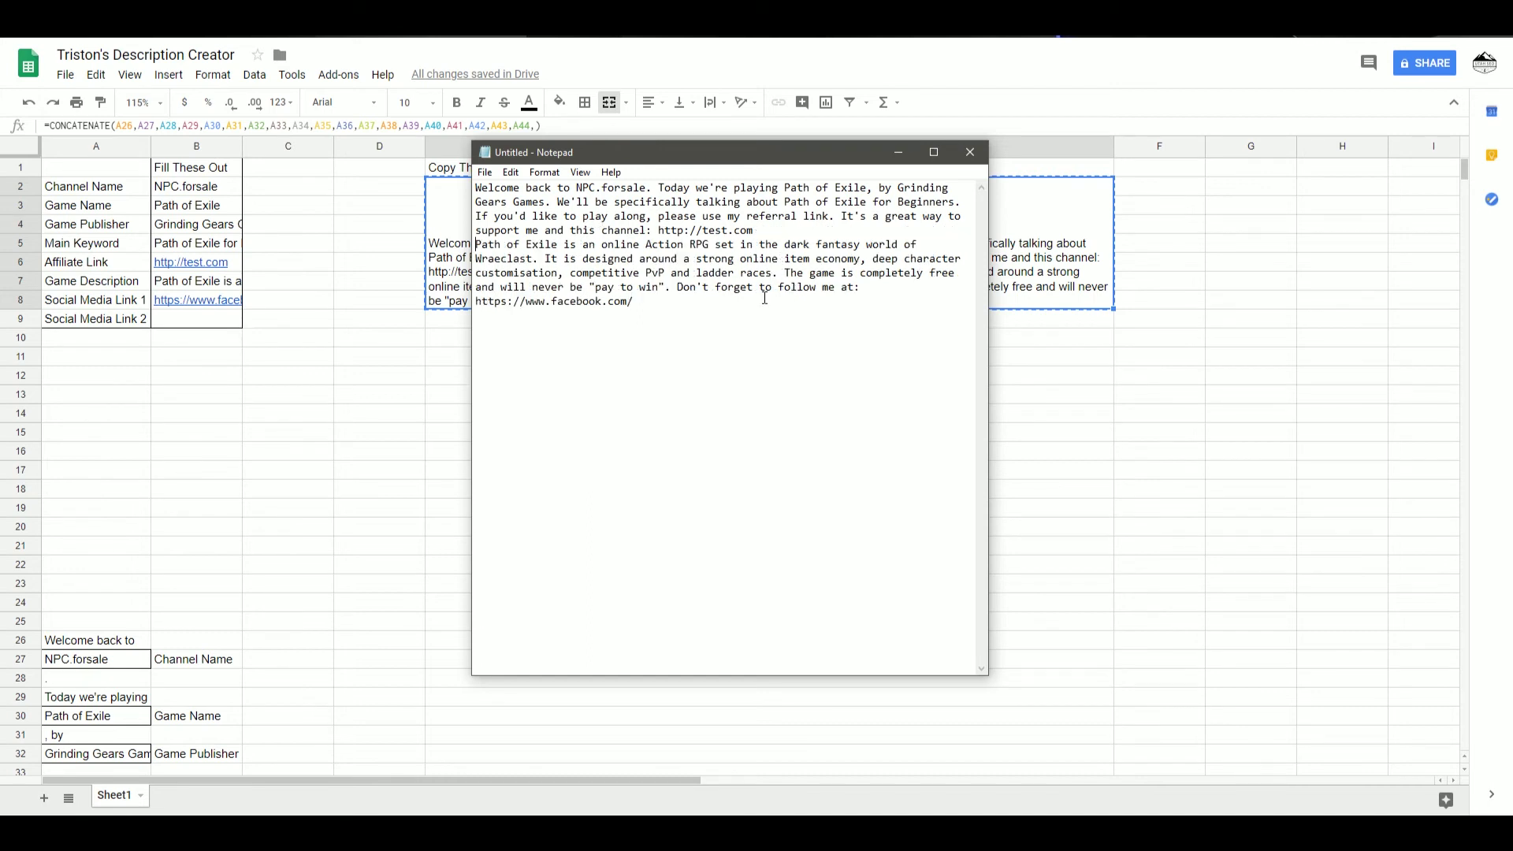
key(Return)
click(741, 306)
key(ctrl+Left)
key(ctrl+Left)
key(Return)
key(Return)
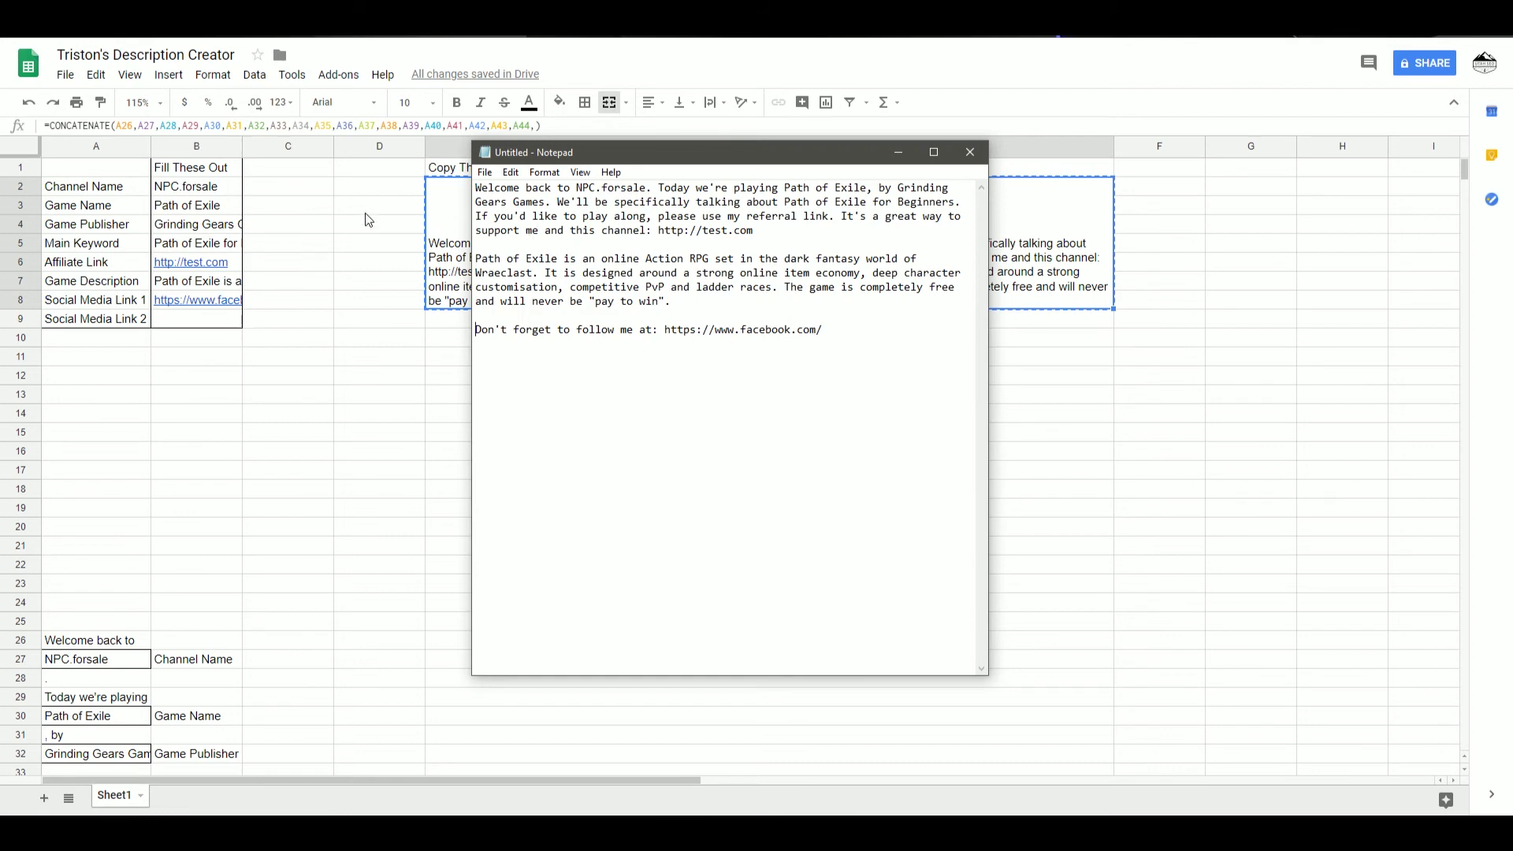
Move the Notepad window aside and return to the description sheet.
mouse_move(598, 152)
mouse_down()
mouse_move(841, 186)
mouse_move(790, 82)
mouse_up()
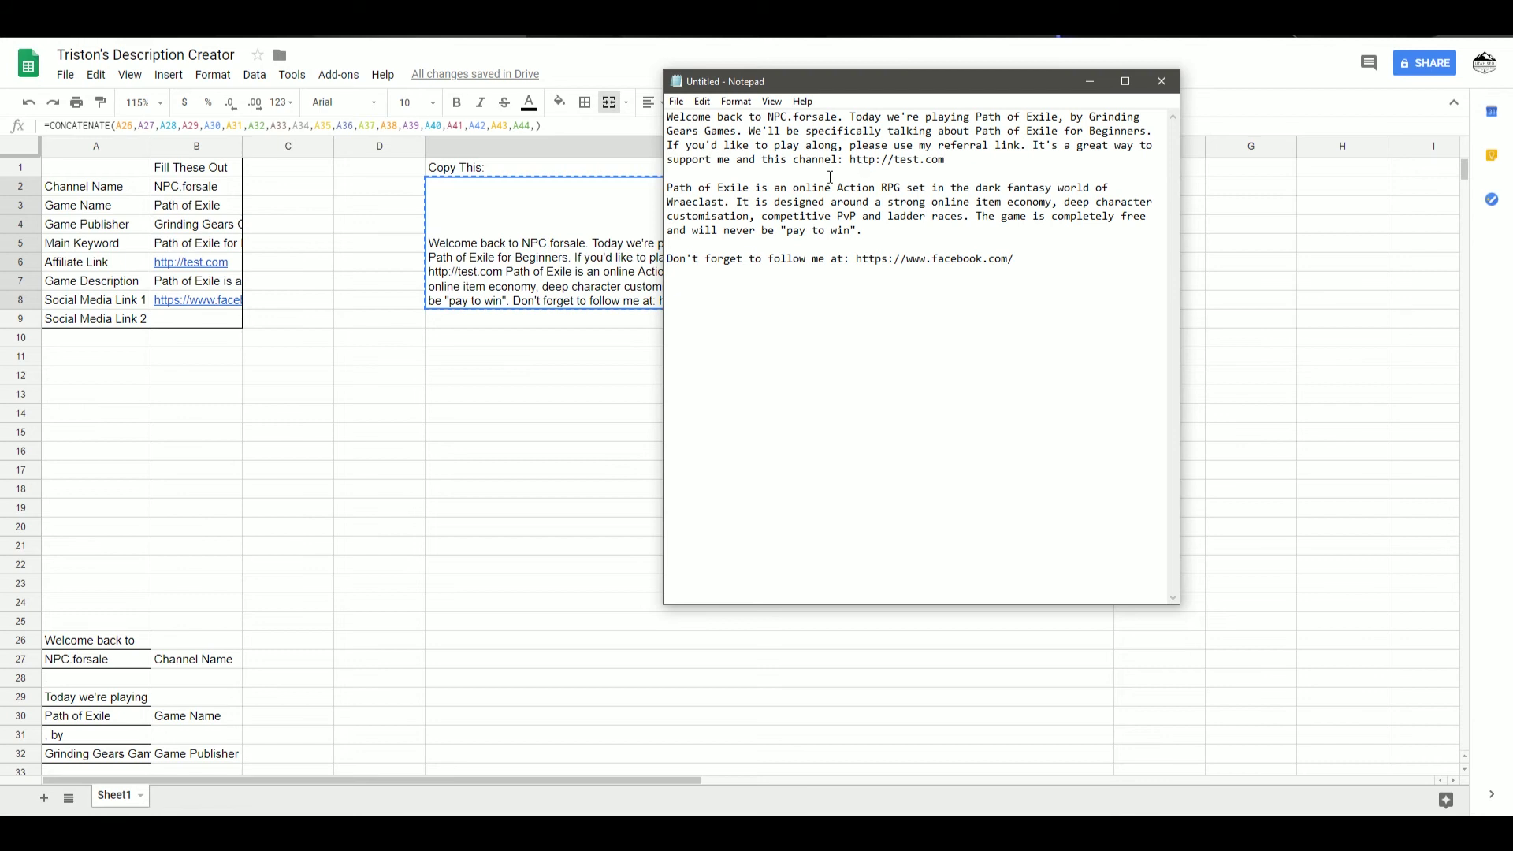
key(alt+Tab)
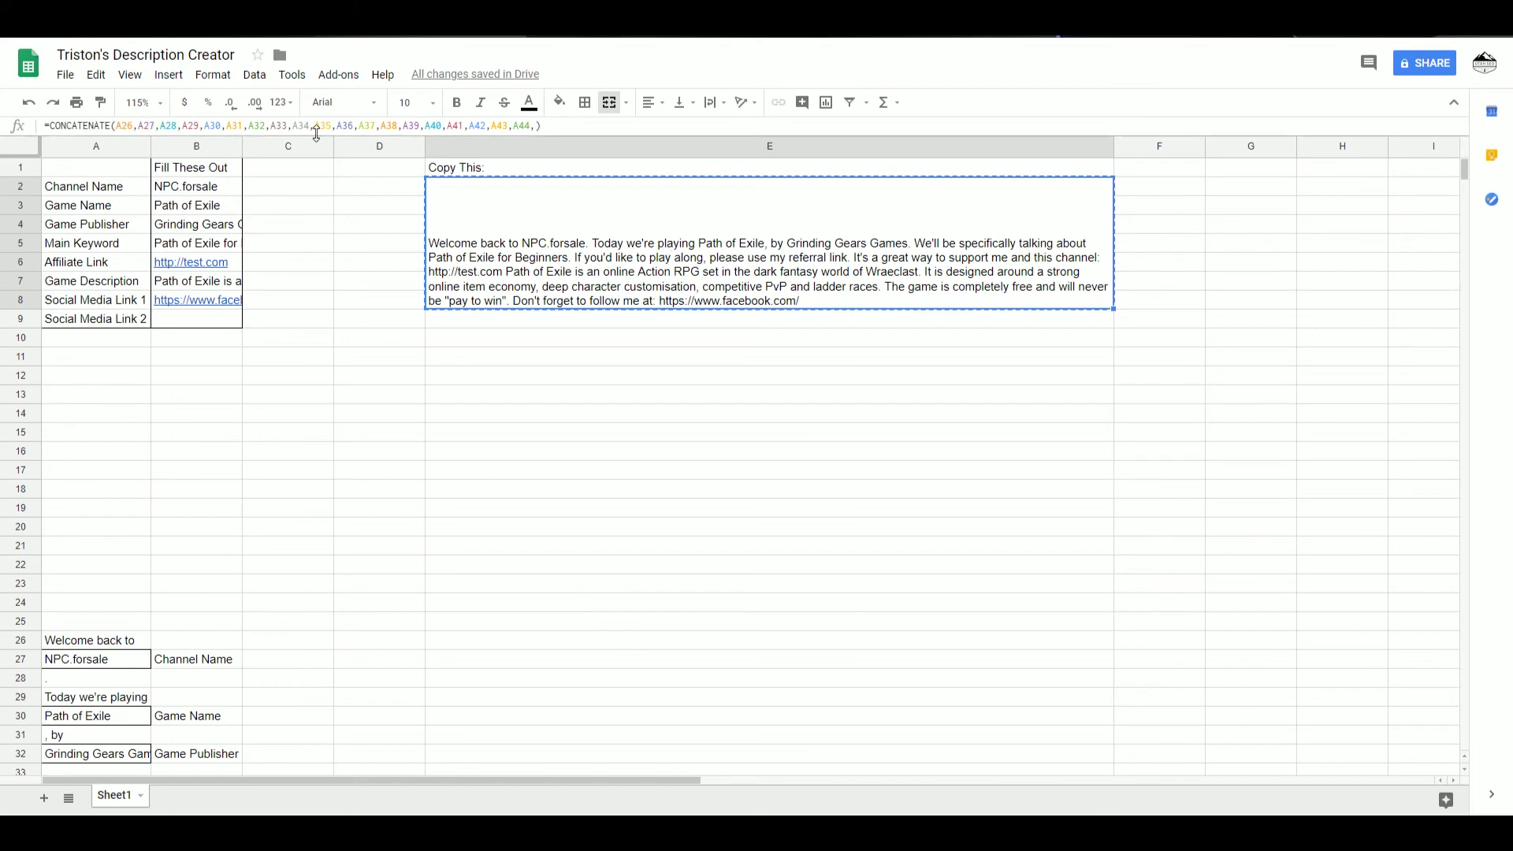
scroll(297, 654, down, 3)
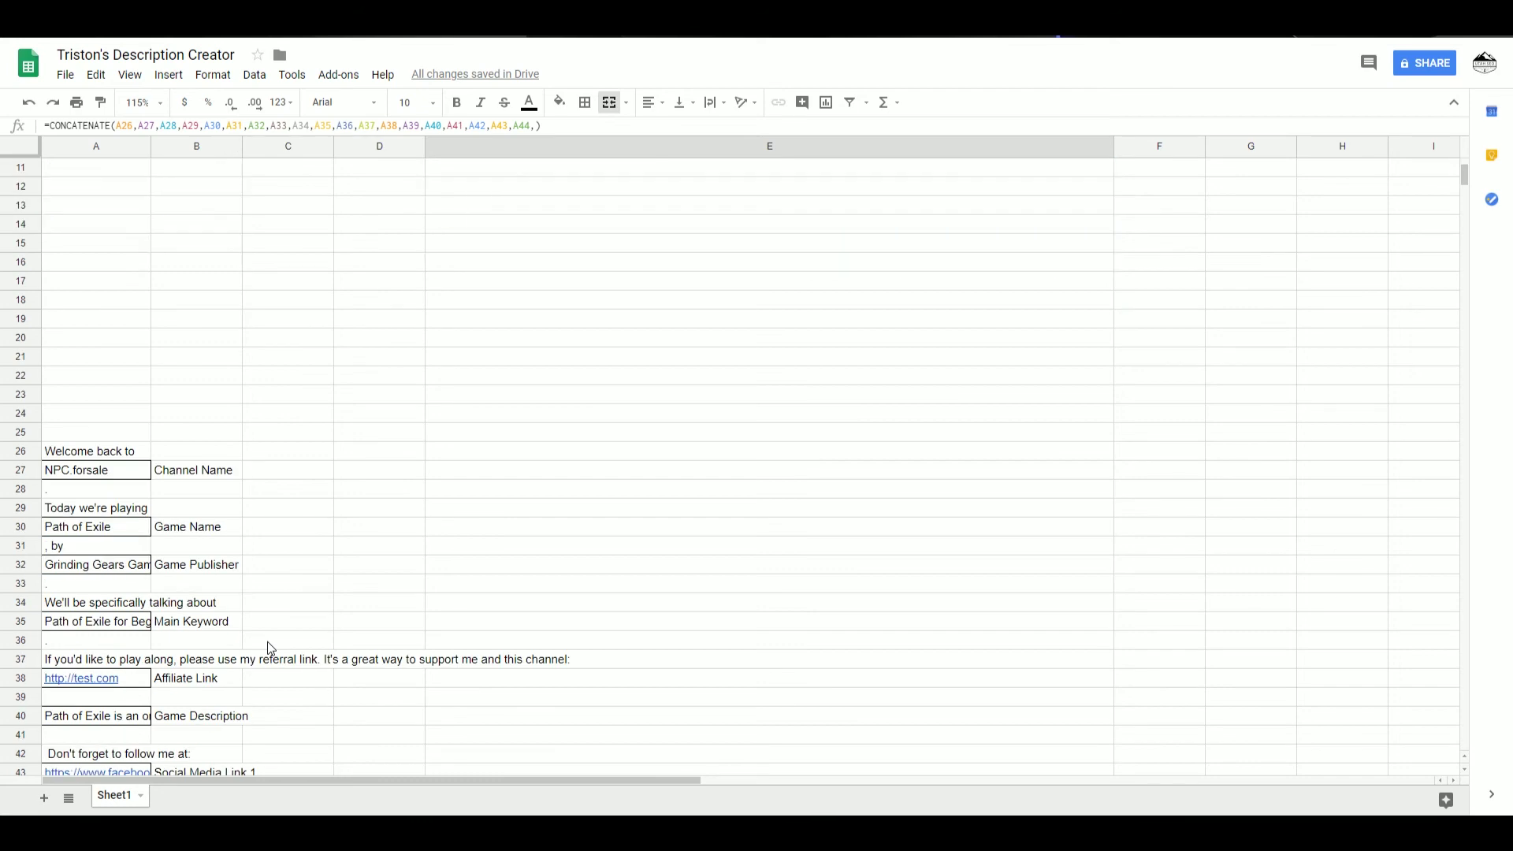
scroll(267, 643, down, 2)
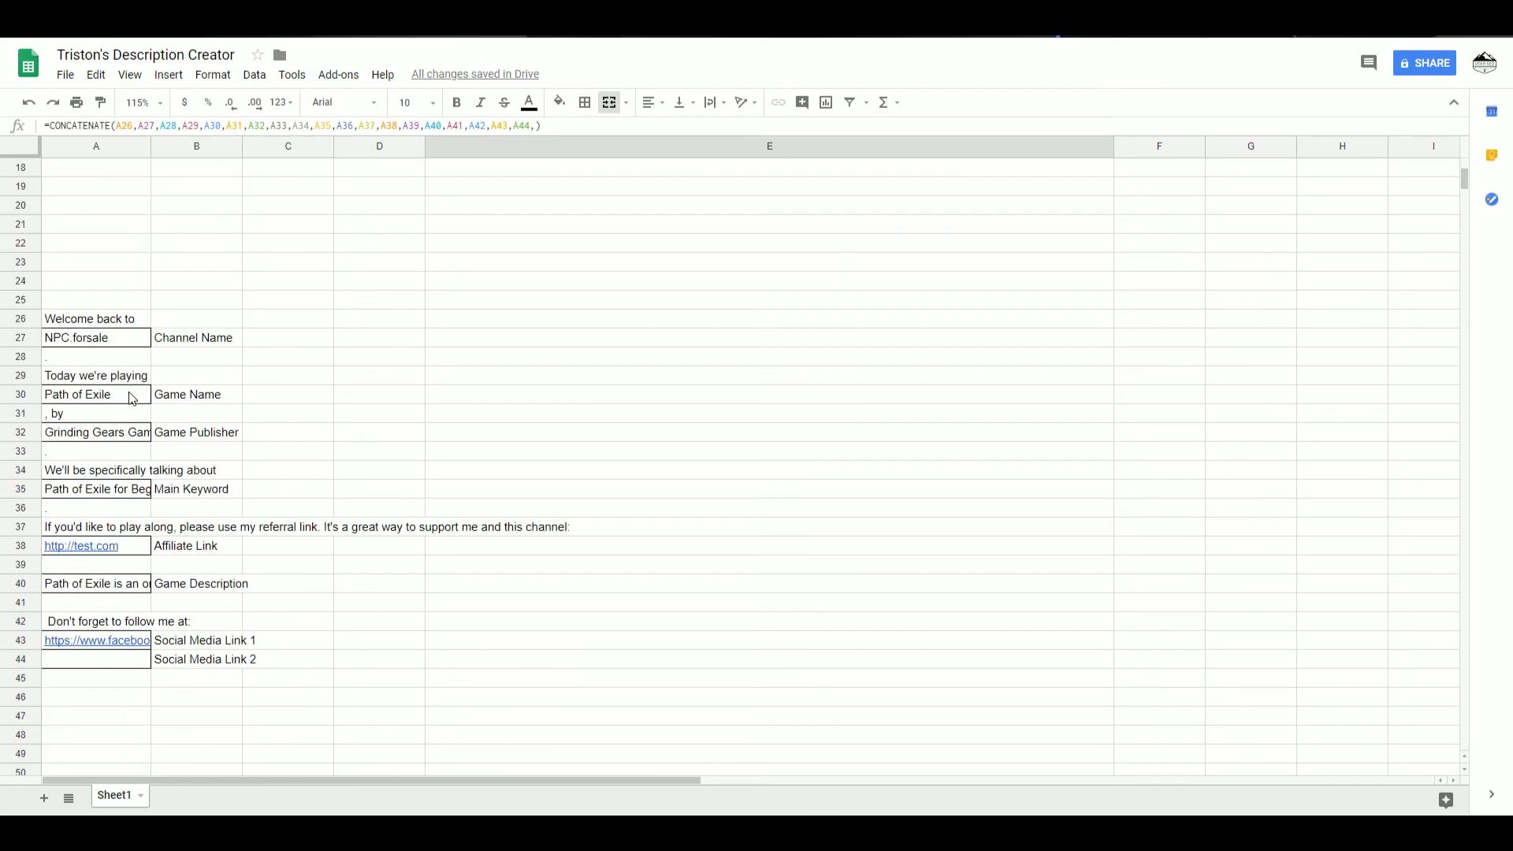
click(104, 341)
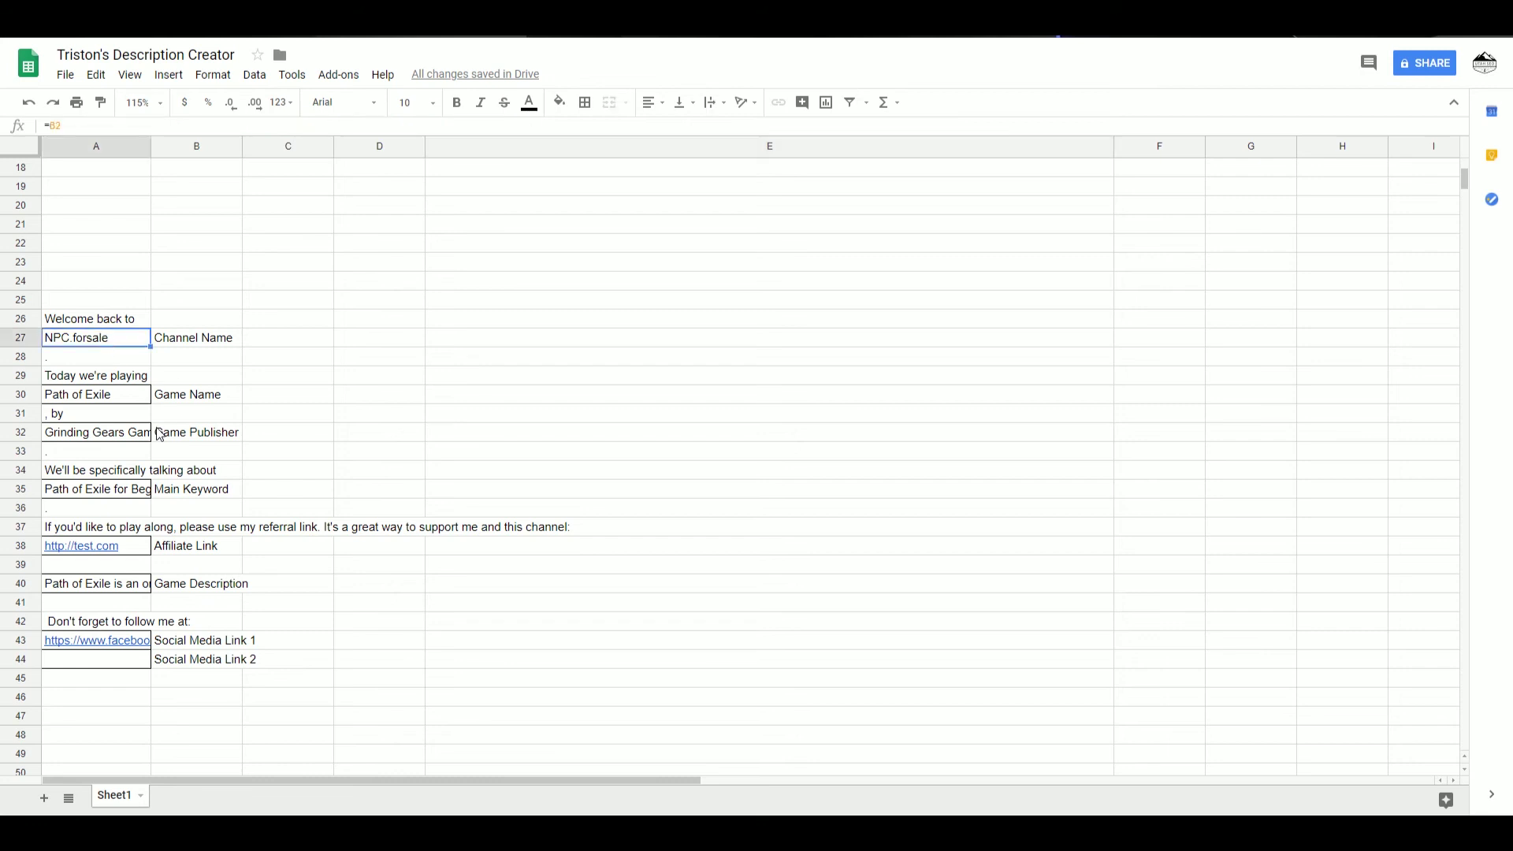
click(116, 394)
click(117, 435)
scroll(162, 385, up, 3)
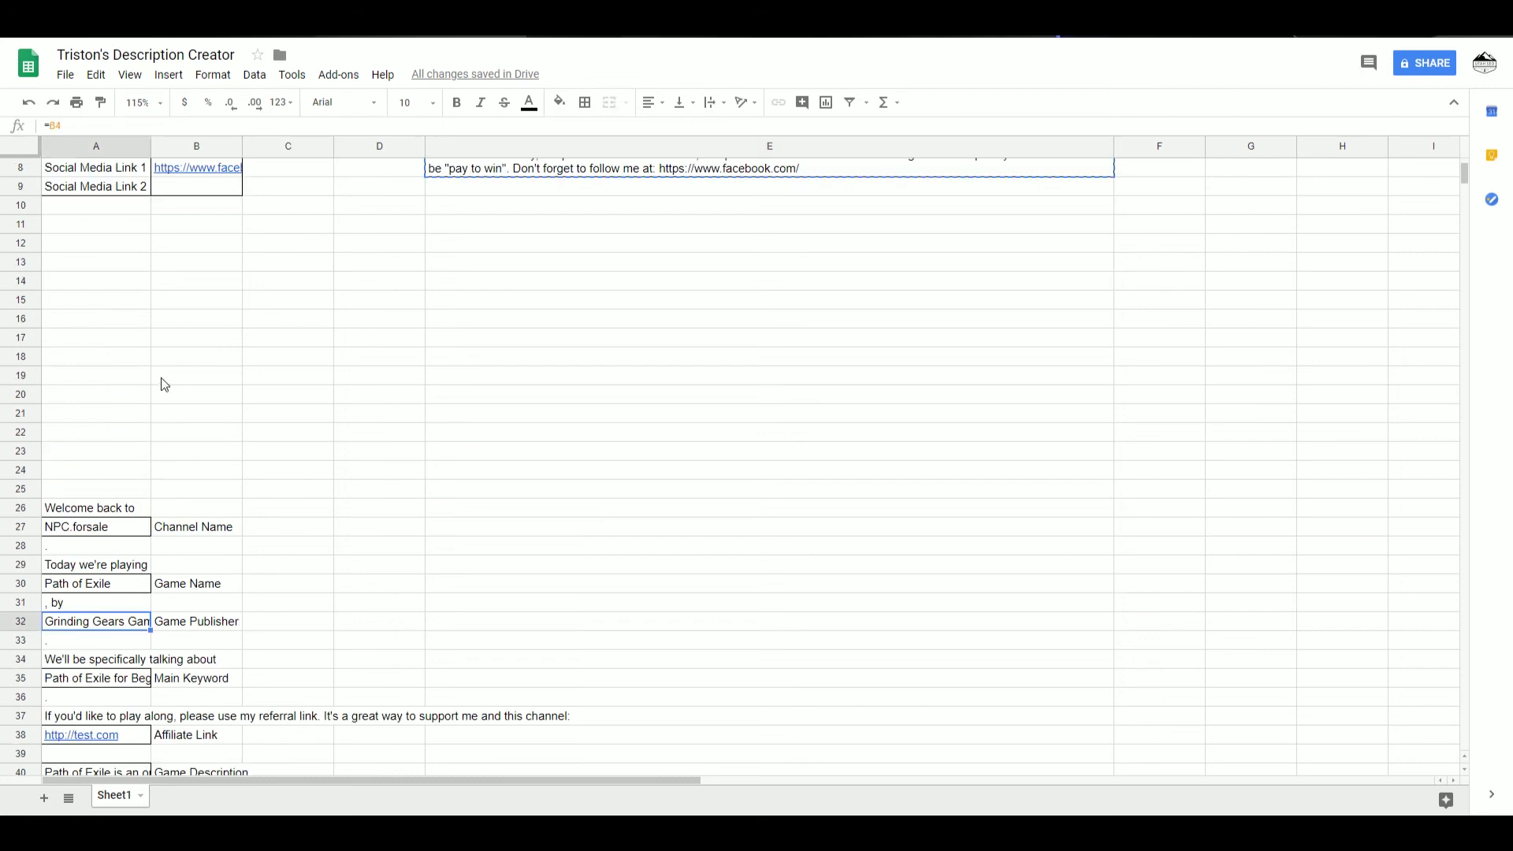
scroll(162, 384, up, 2)
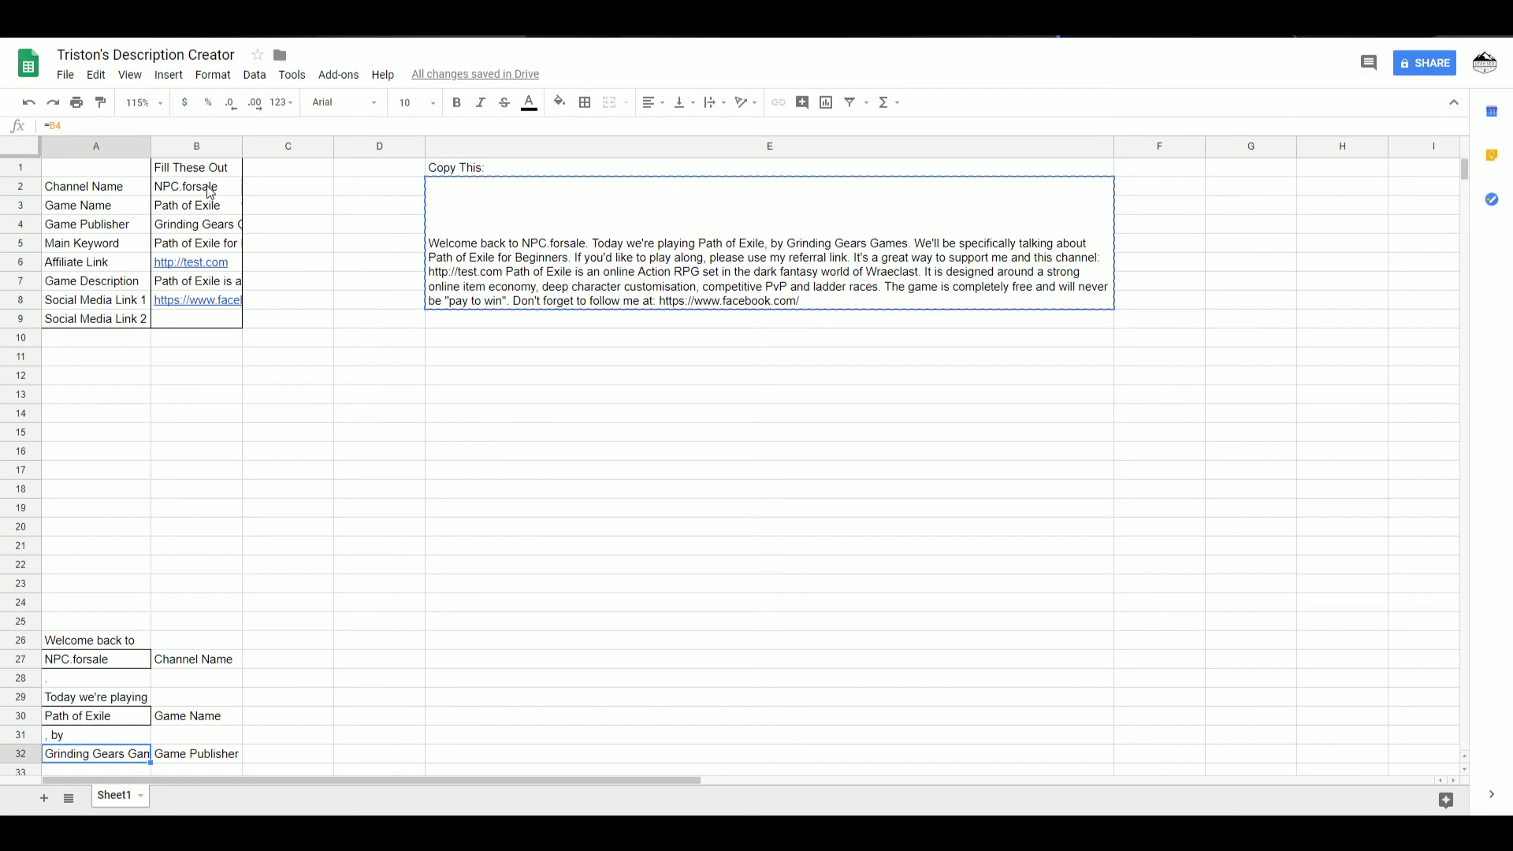
scroll(179, 526, down, 8)
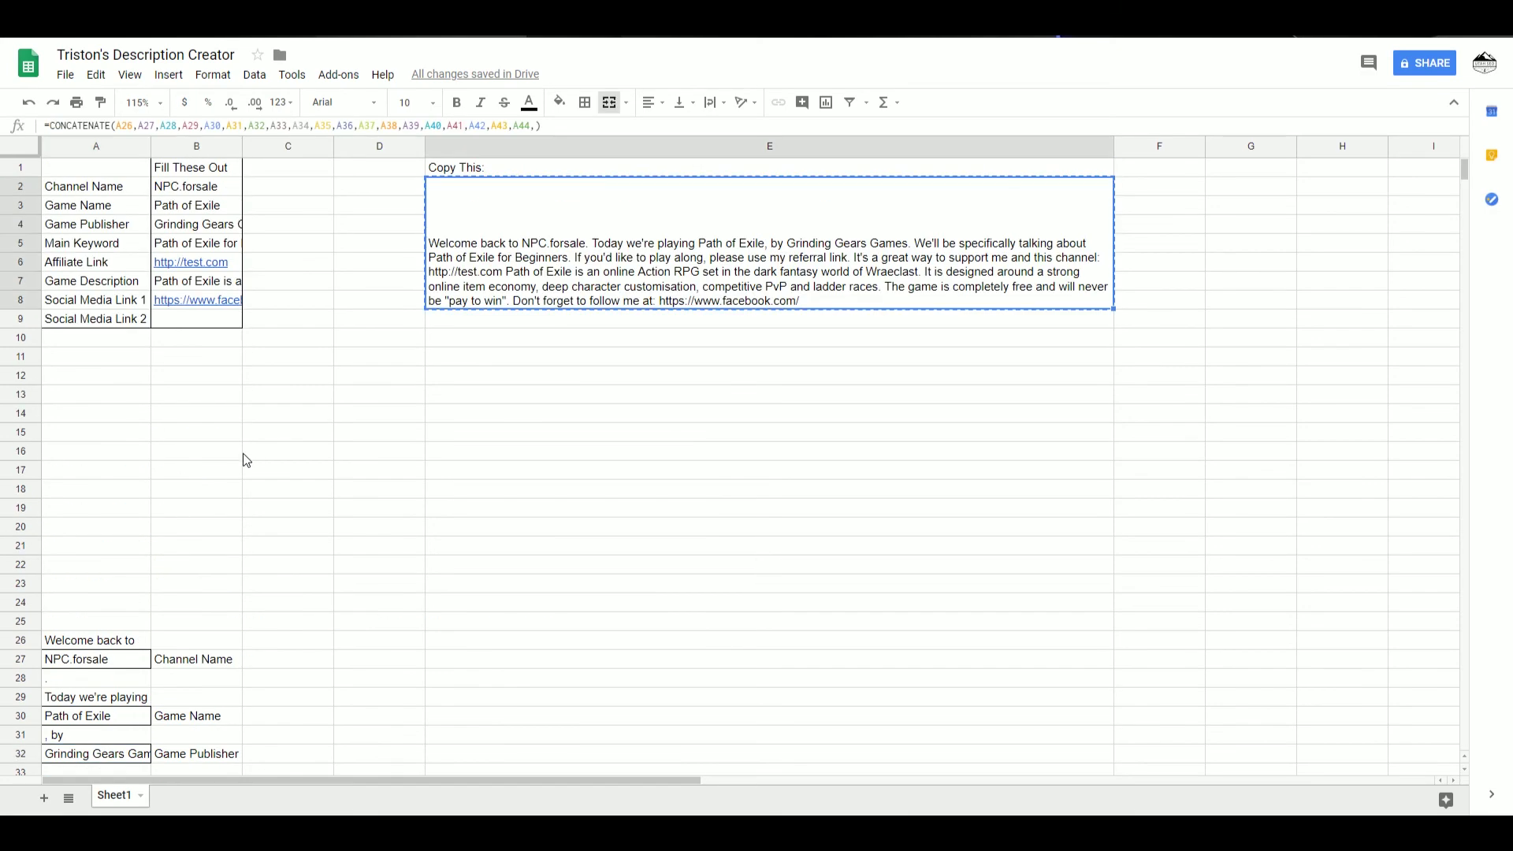
scroll(284, 444, down, 3)
click(291, 125)
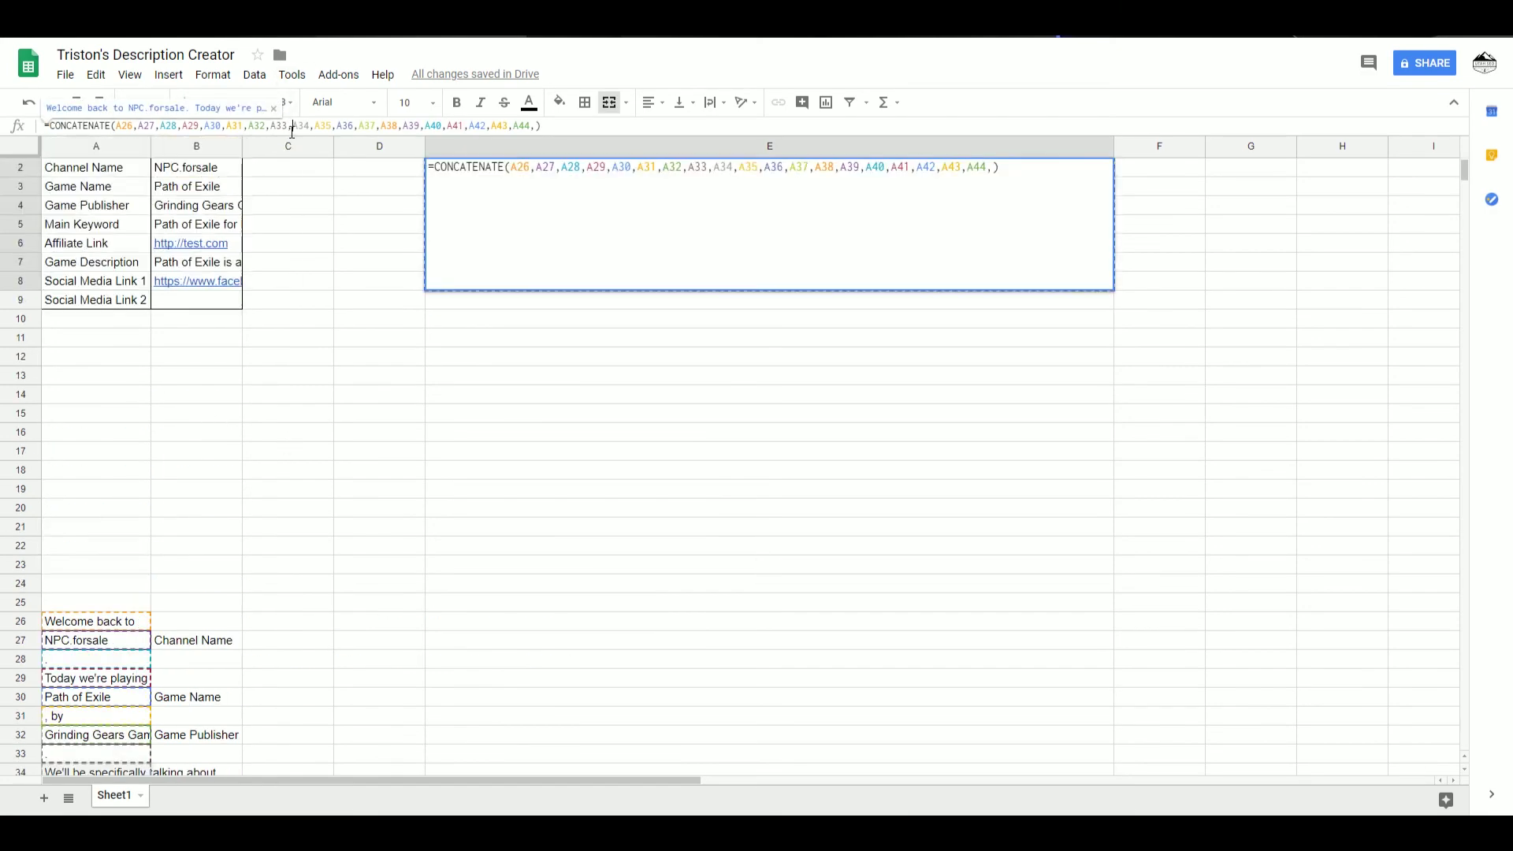
scroll(281, 374, down, 5)
scroll(131, 348, up, 1)
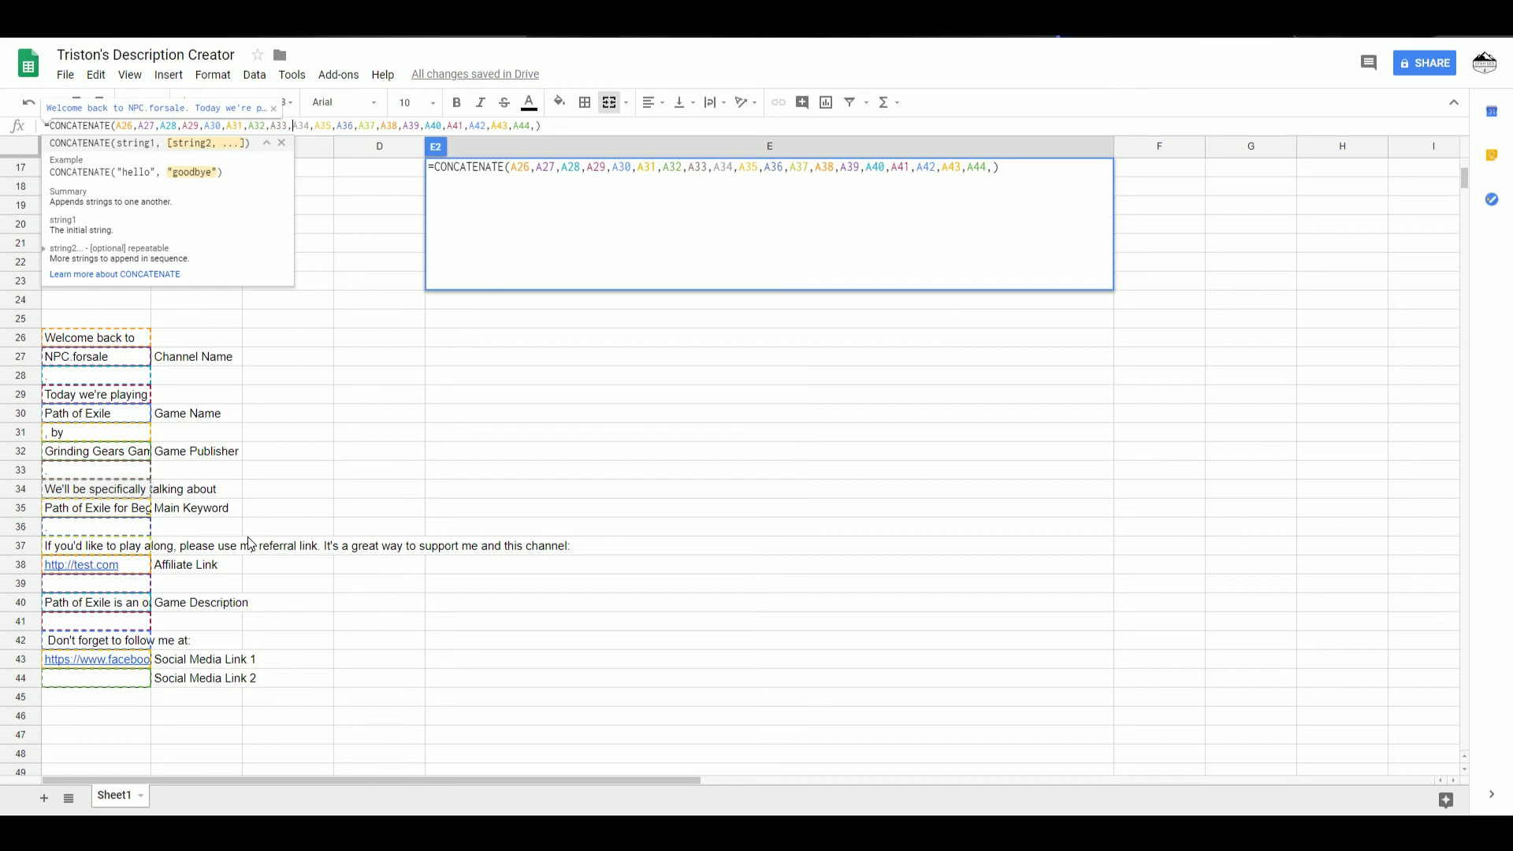
scroll(255, 625, up, 2)
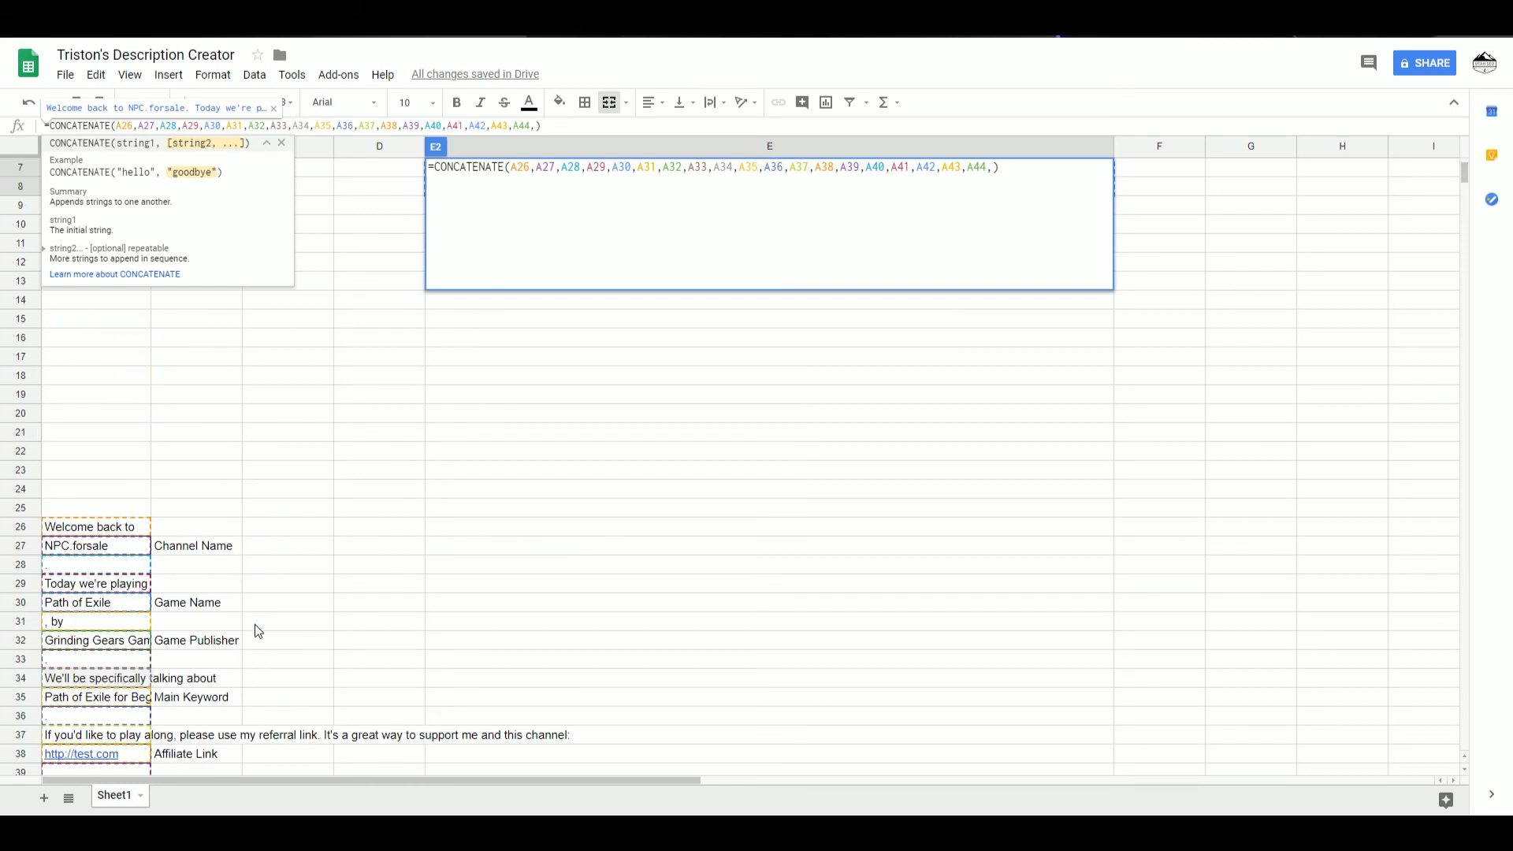
scroll(254, 624, down, 1)
Hide helper rows 26–44, leaving only inputs and output visible.
click(379, 487)
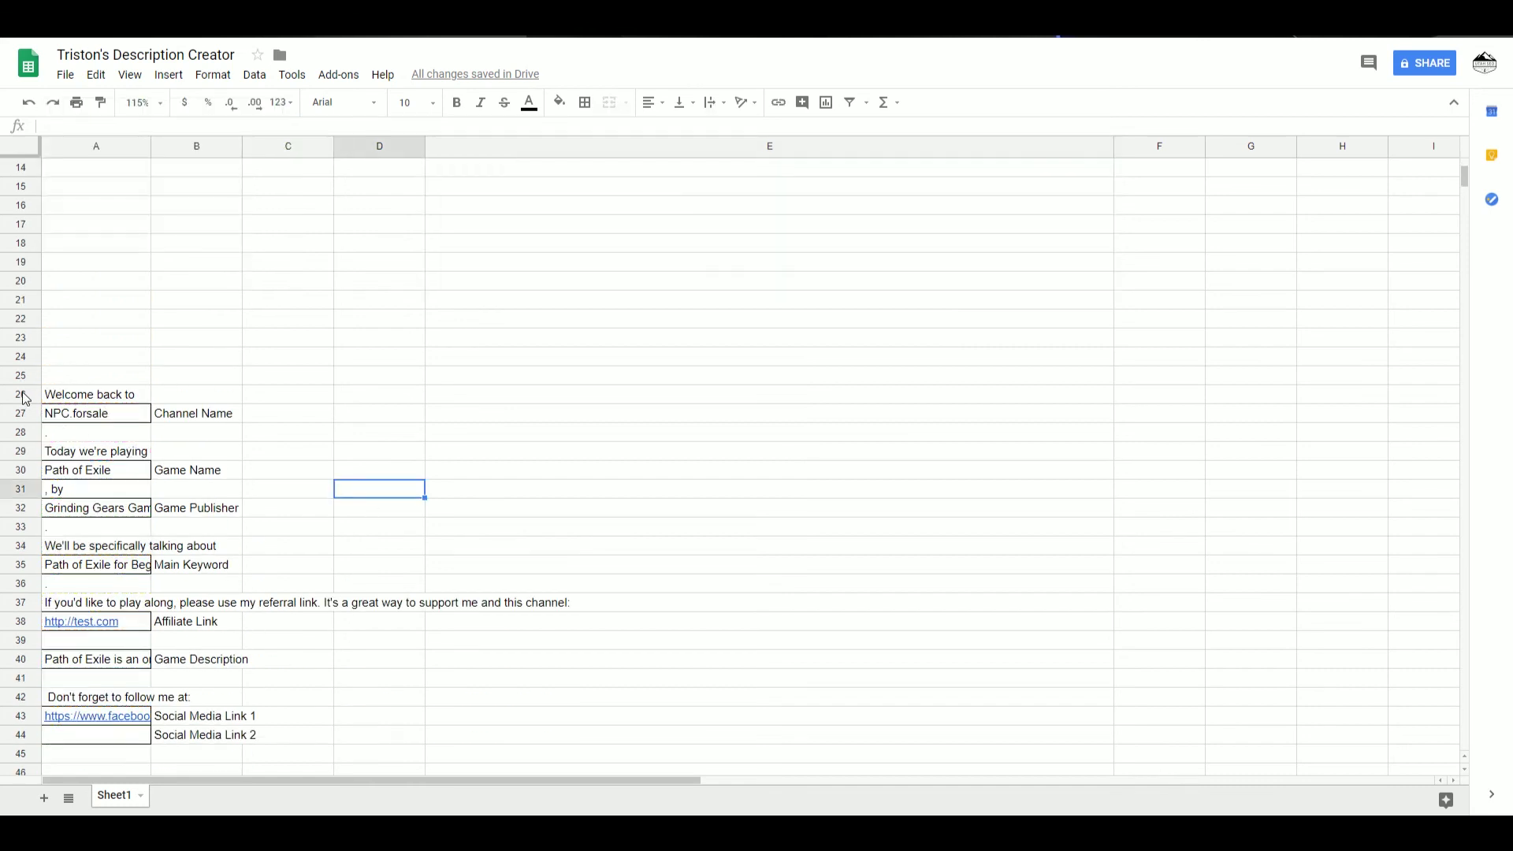
drag(23, 397, 29, 738)
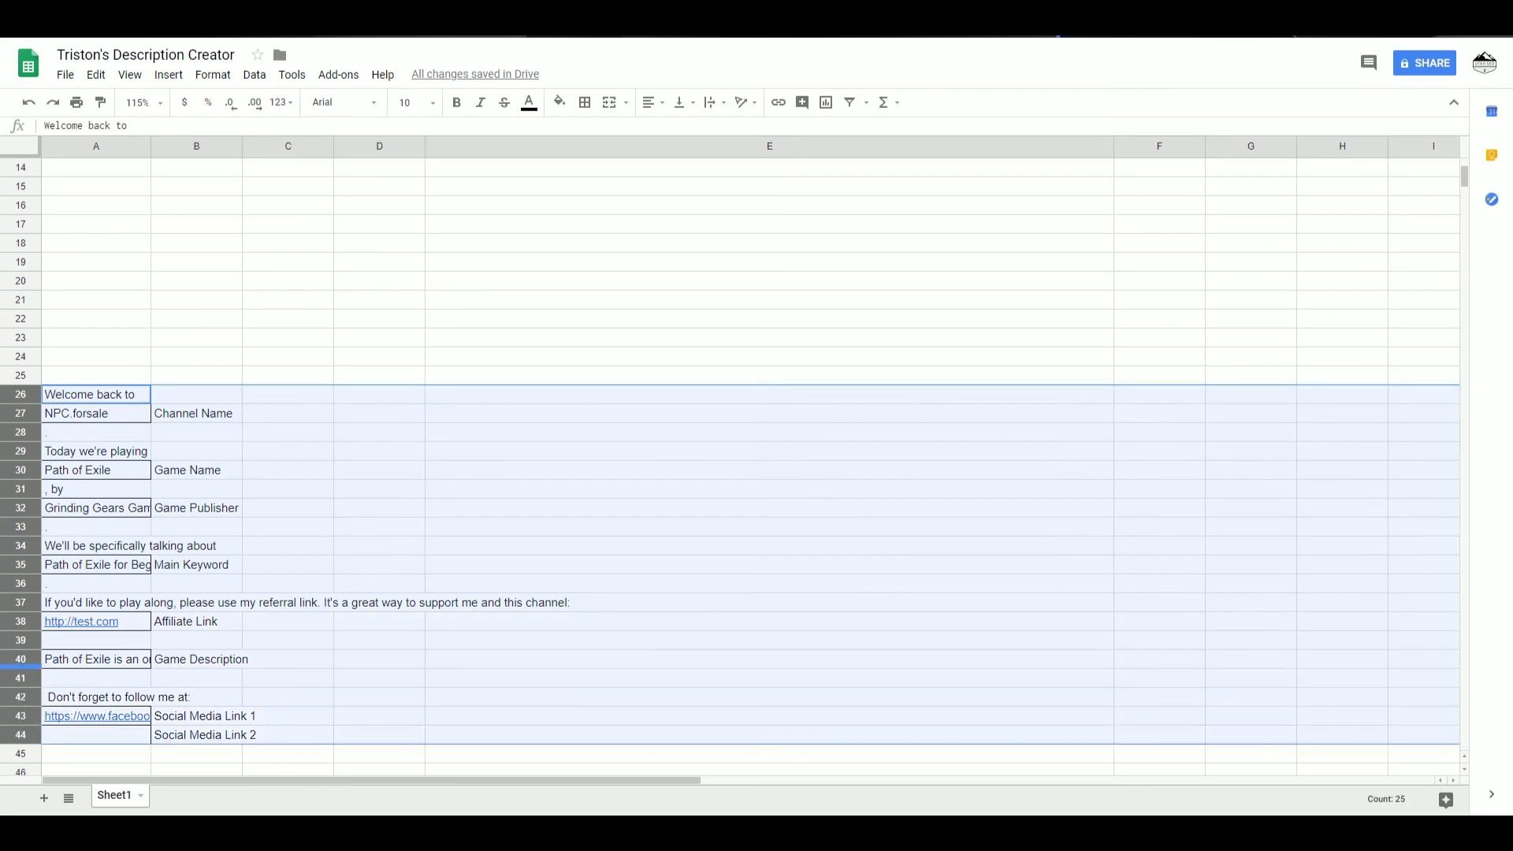
right_click(29, 738)
click(123, 401)
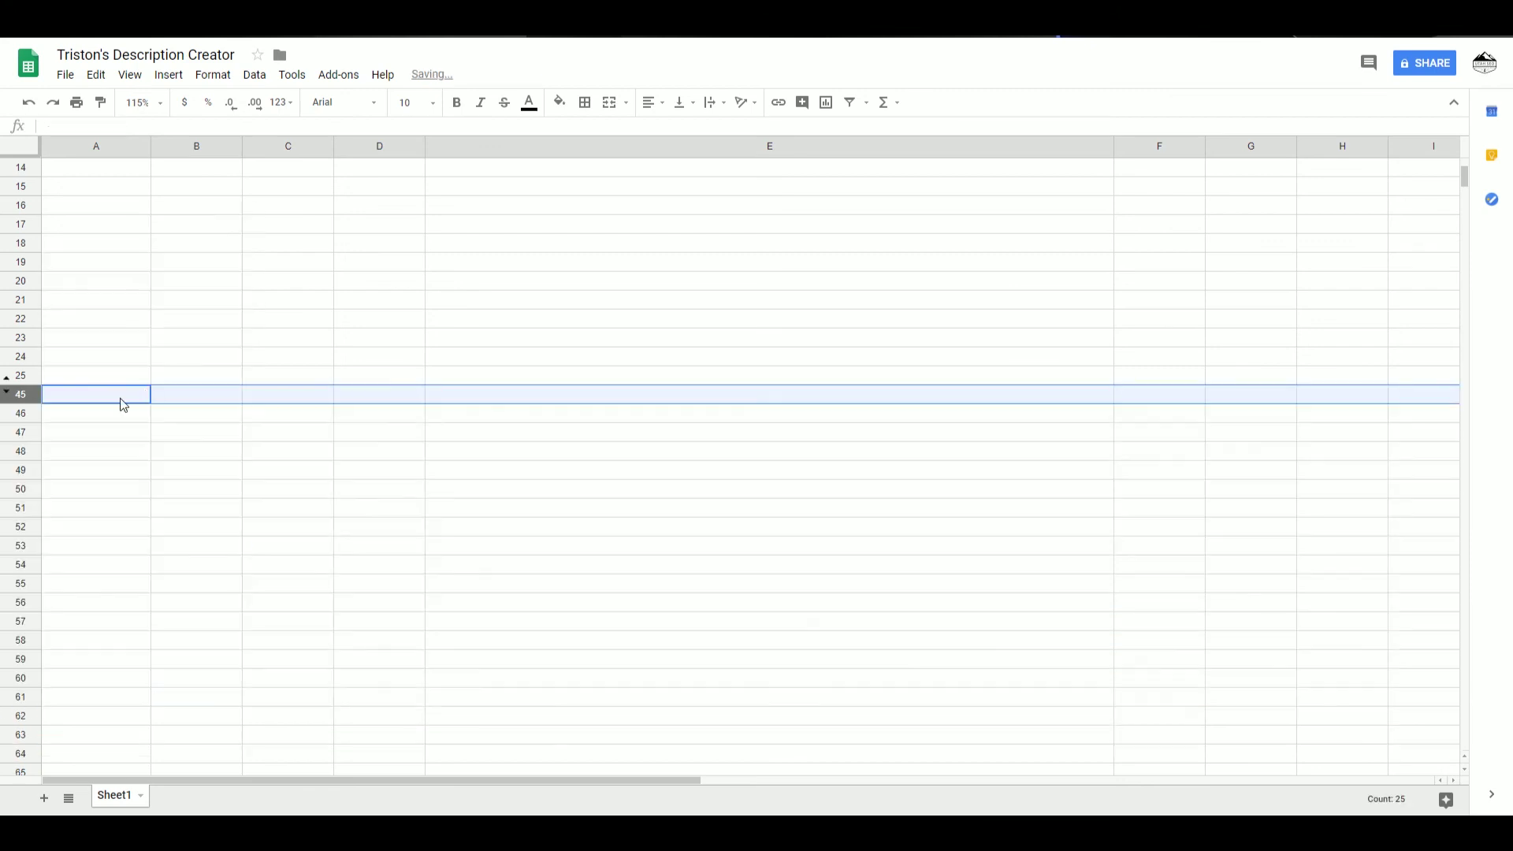
click(384, 318)
scroll(356, 473, up, 3)
click(529, 358)
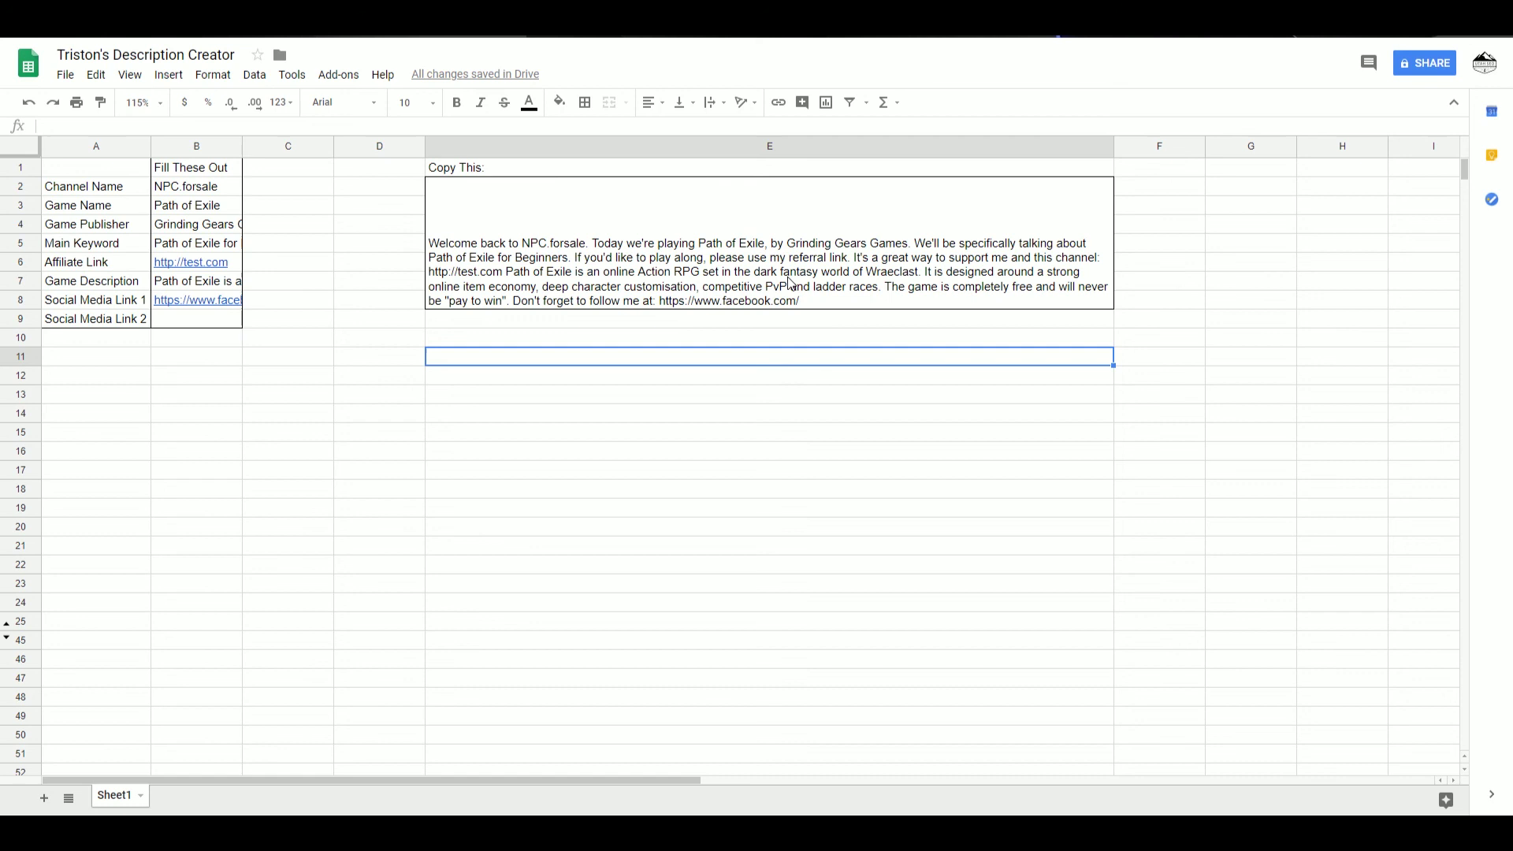
click(837, 551)
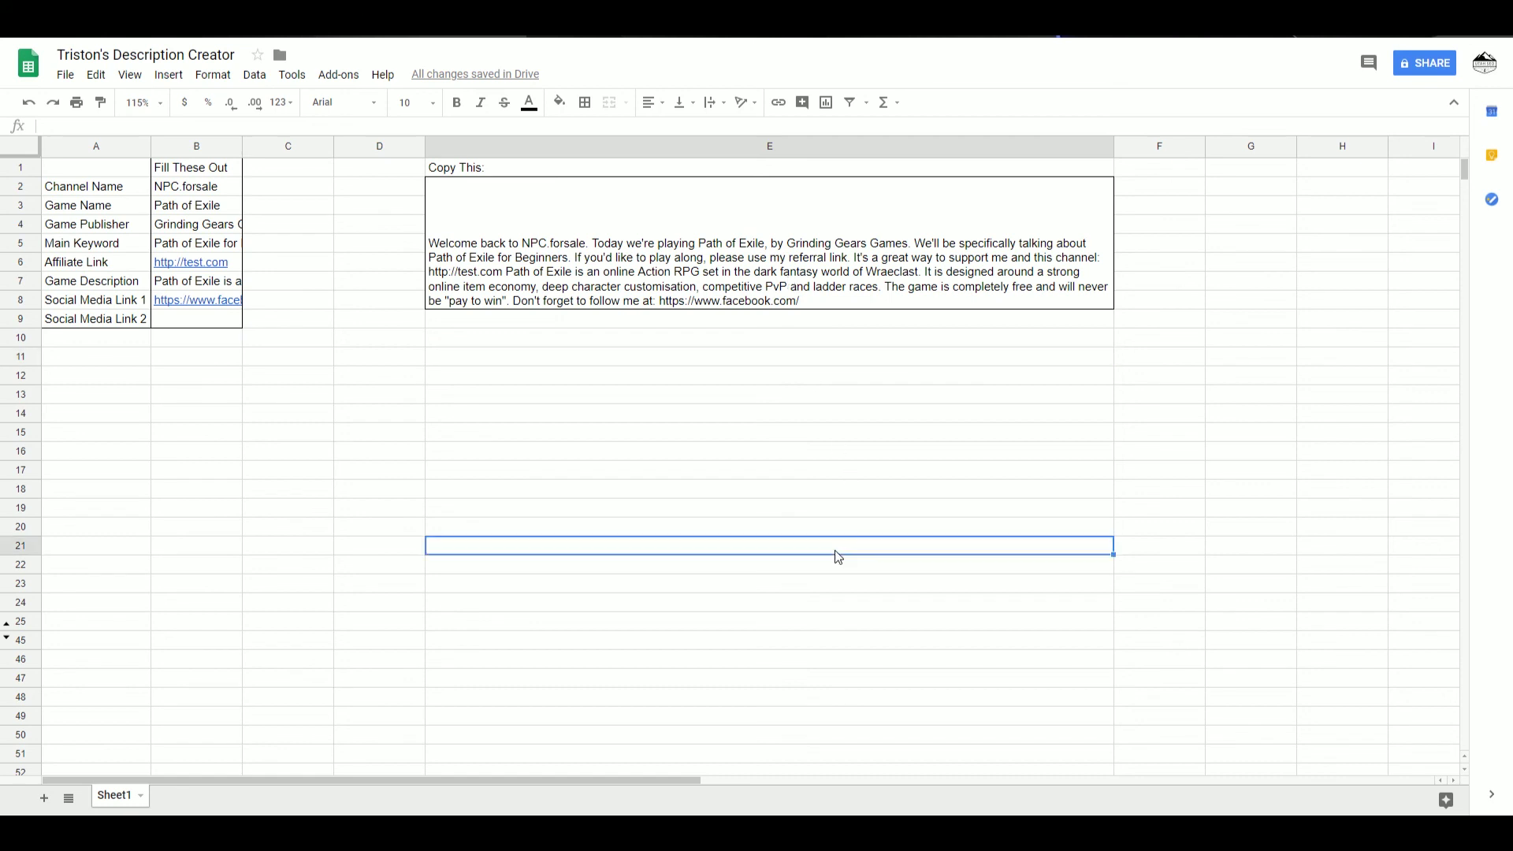
scroll(836, 551, down, 3)
scroll(836, 550, up, 3)
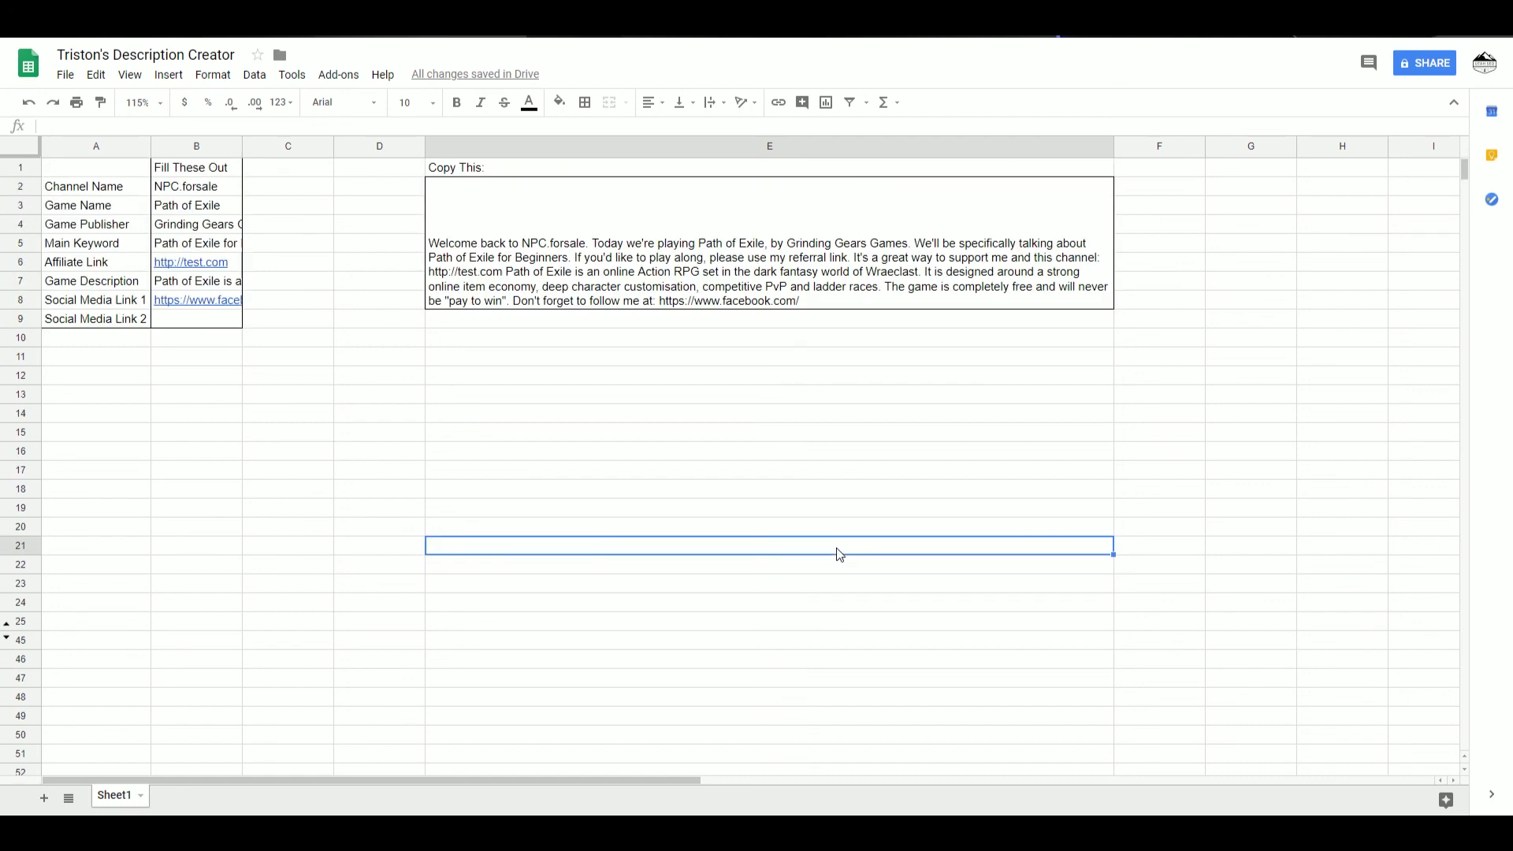
click(793, 439)
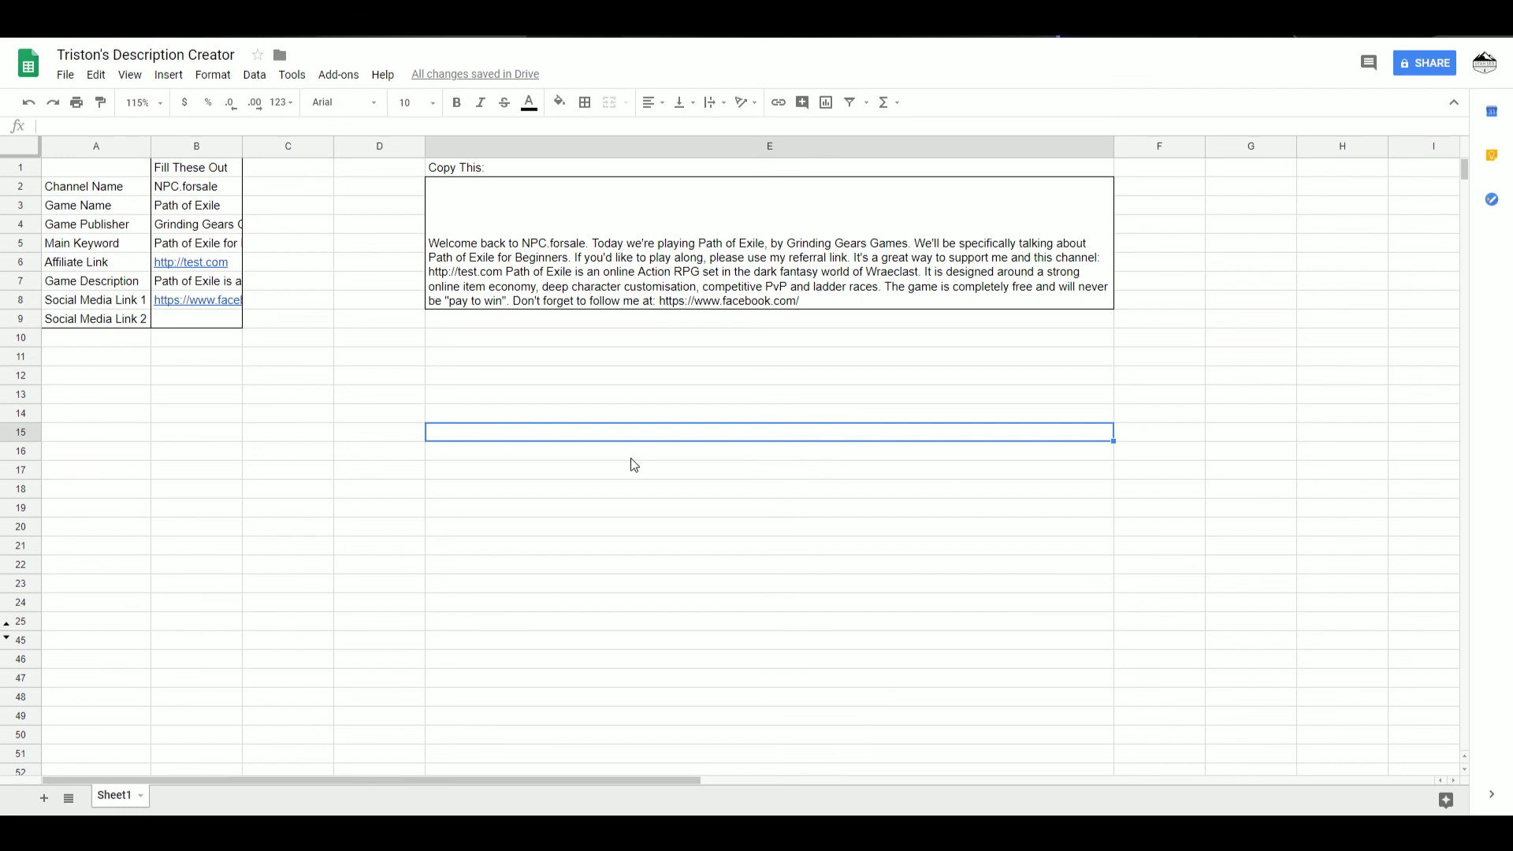